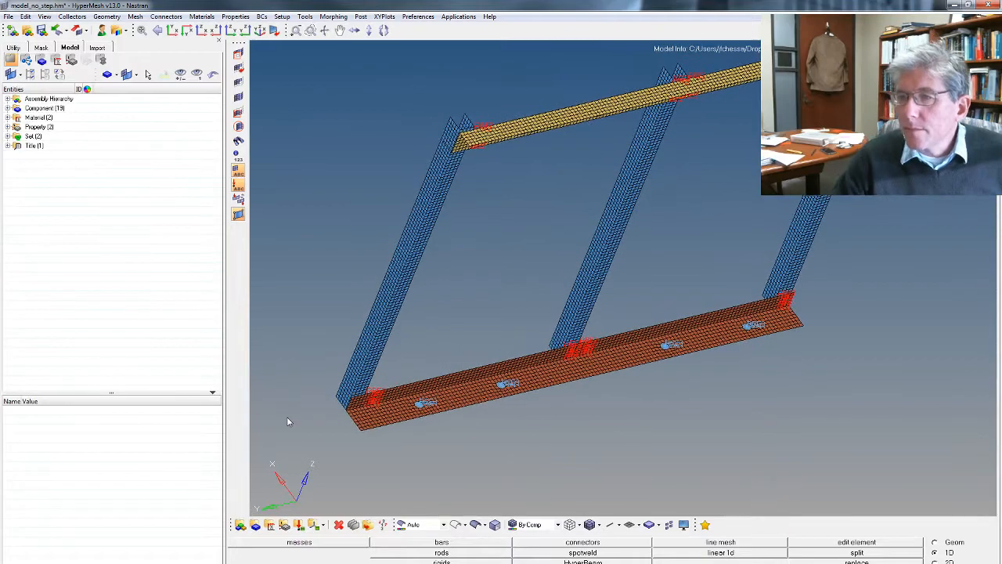
click(417, 17)
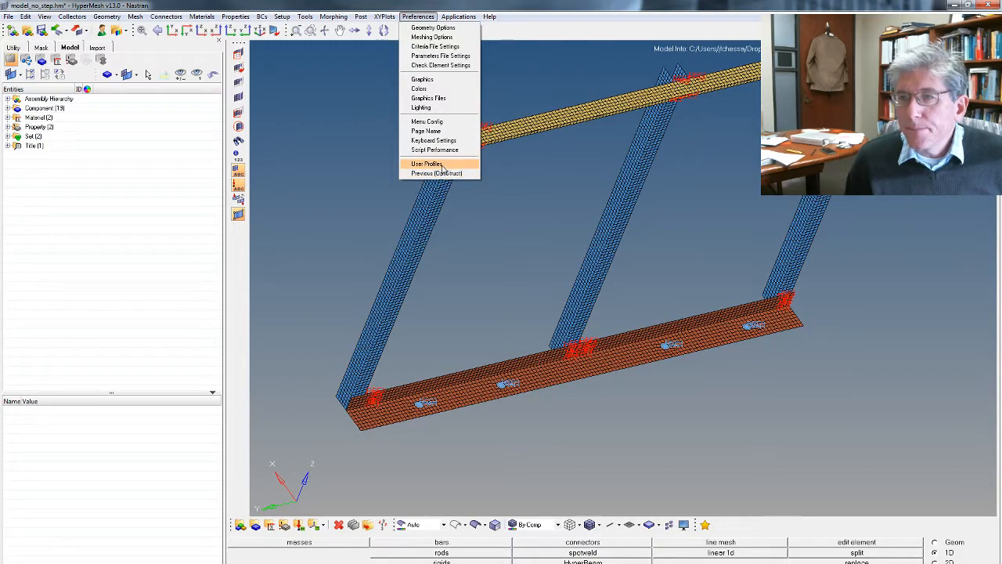
click(346, 194)
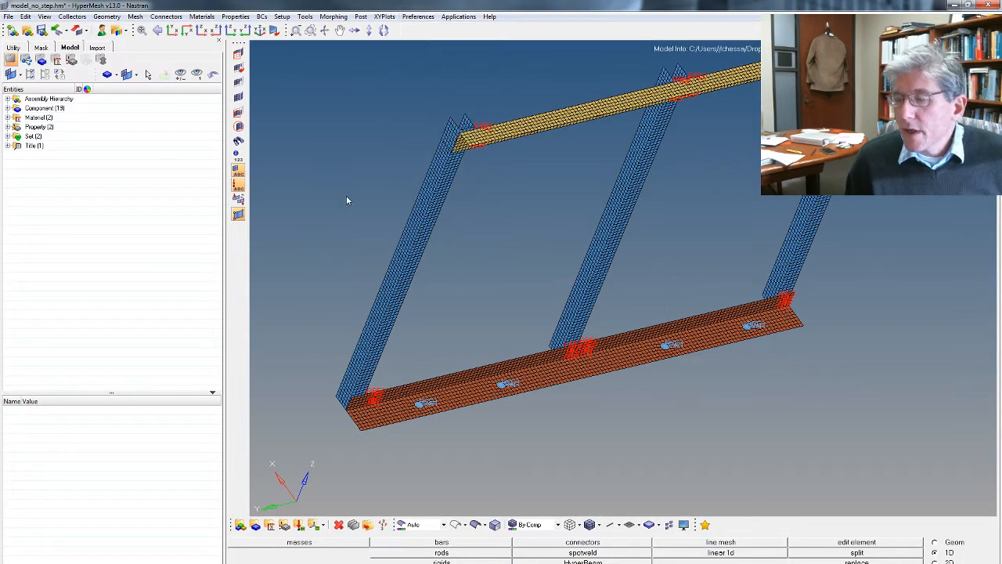
ctrl+drag(346, 195, 347, 201)
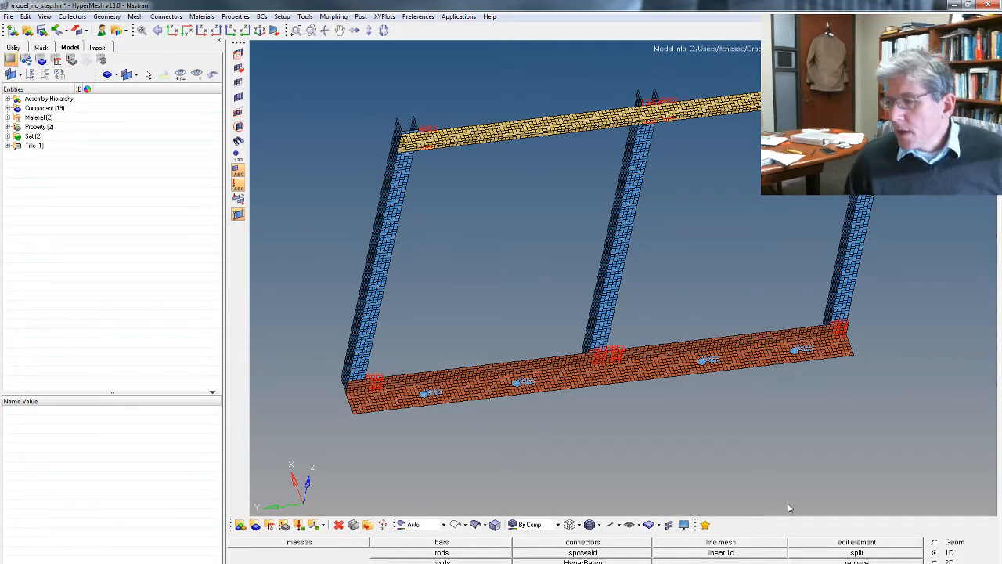
mouse_move(454, 366)
ctrl+mouse_down()
mouse_move(464, 358)
mouse_move(454, 364)
ctrl+mouse_up()
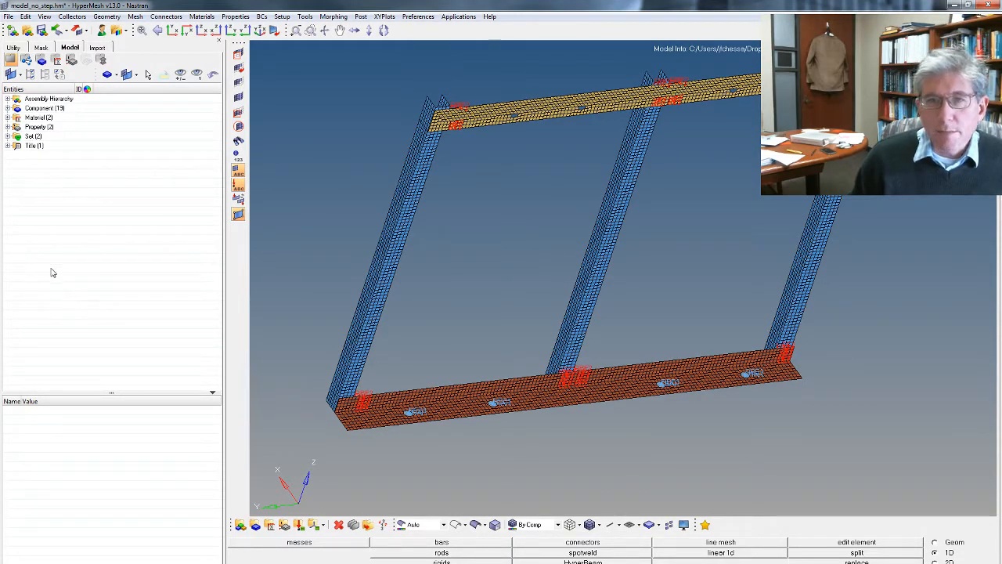
Create a load collector named EIGRL.
right_click(50, 165)
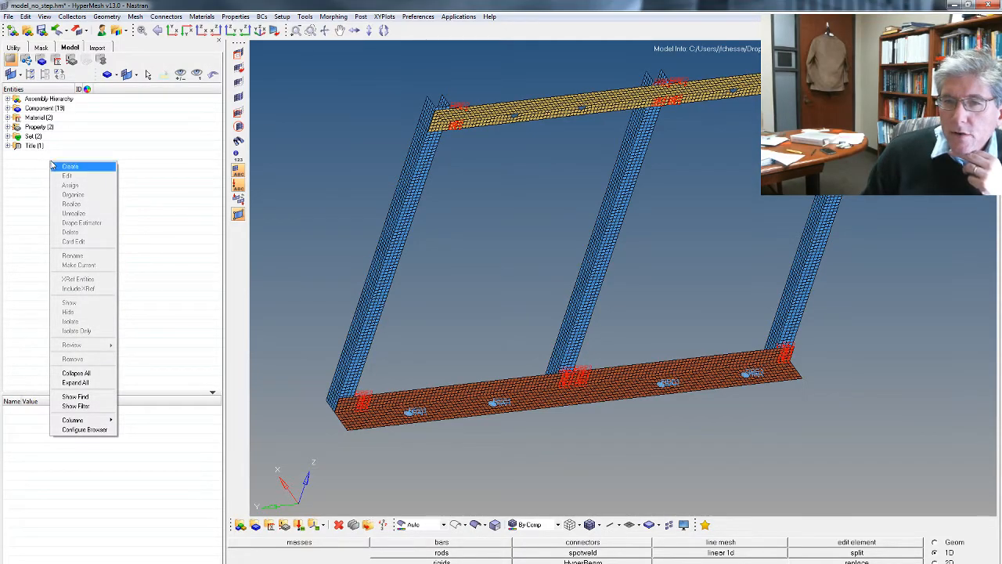
mouse_move(68, 168)
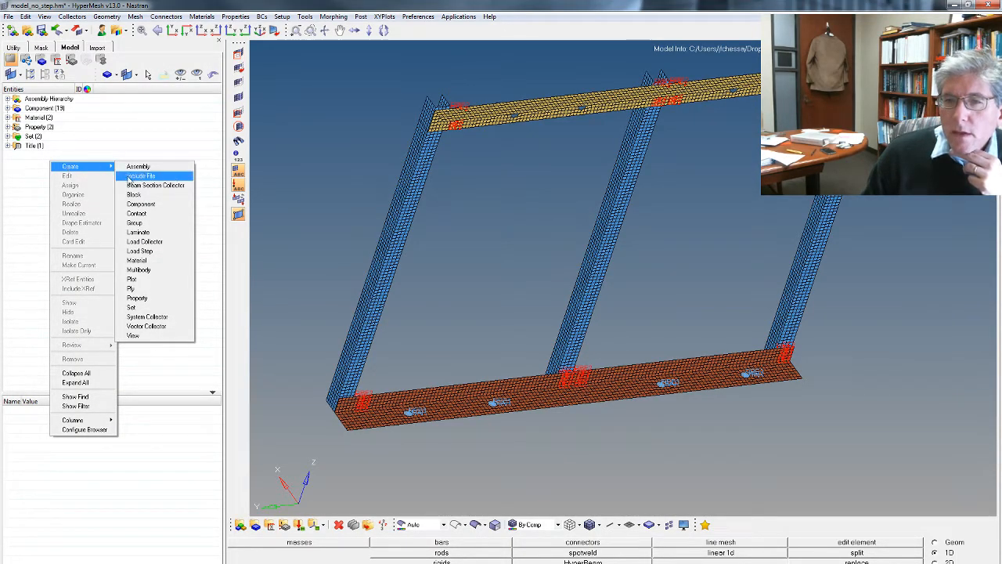
click(172, 245)
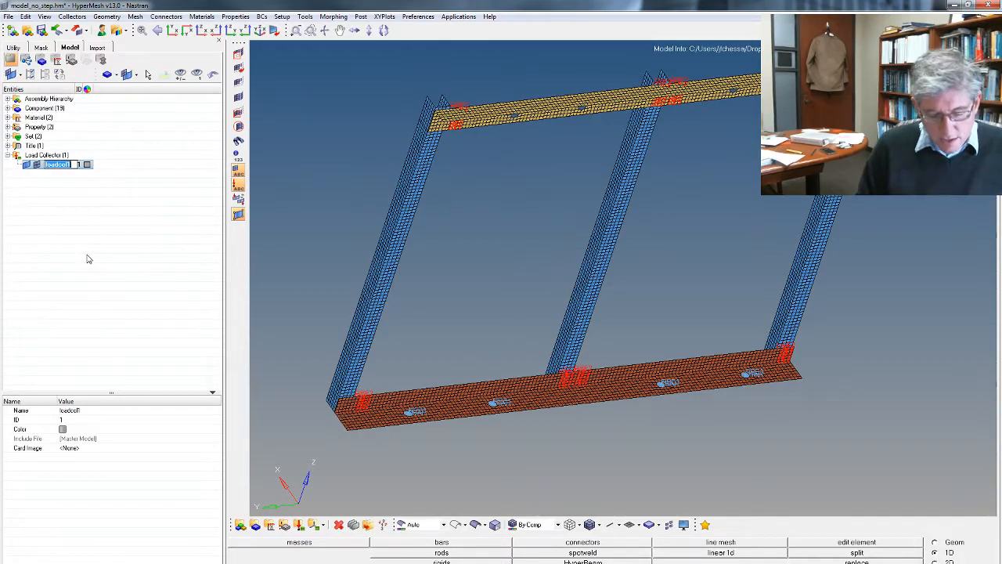
text(EIGRL)
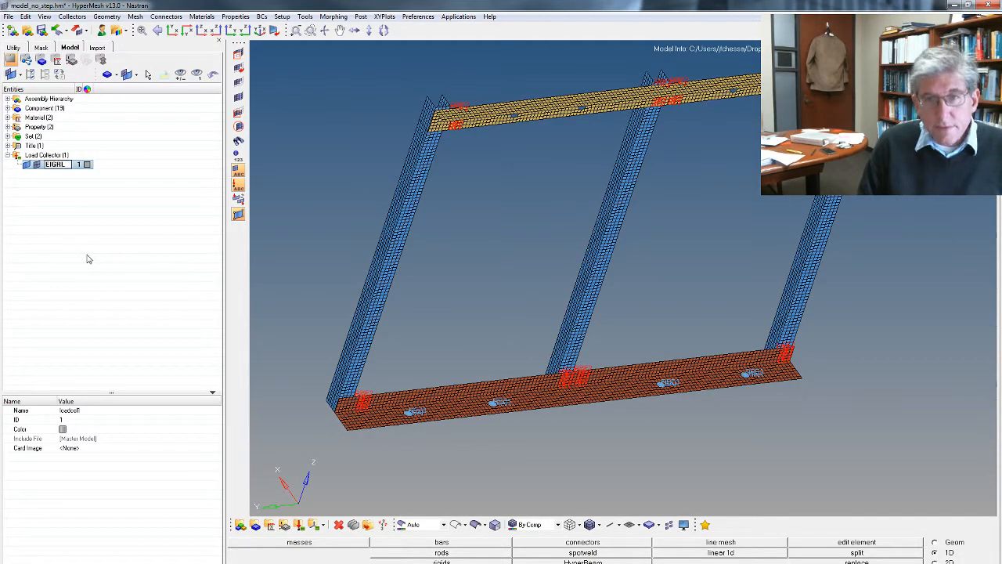
key(Return)
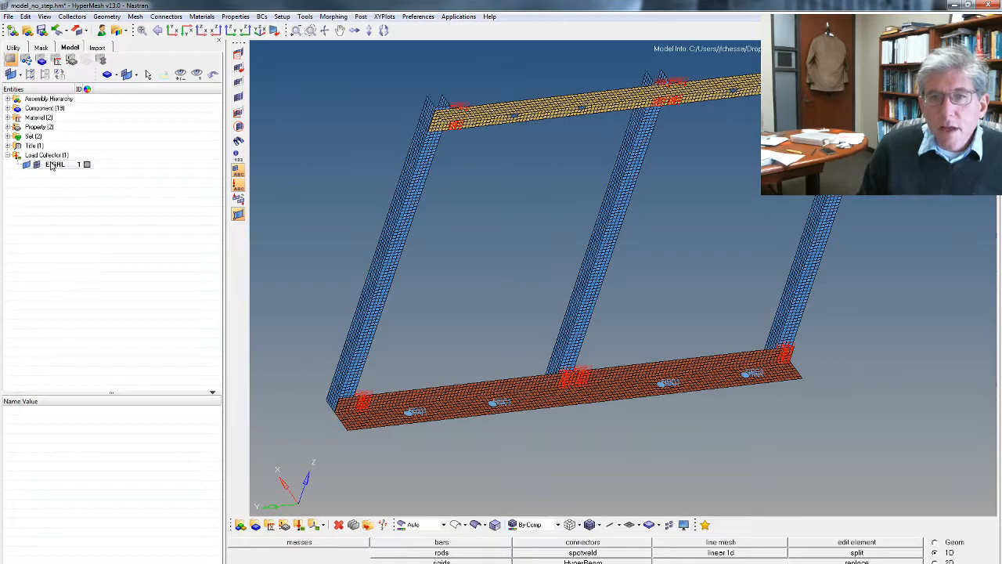
Assign the EIGRL card image to the EIGRL load collector.
click(80, 449)
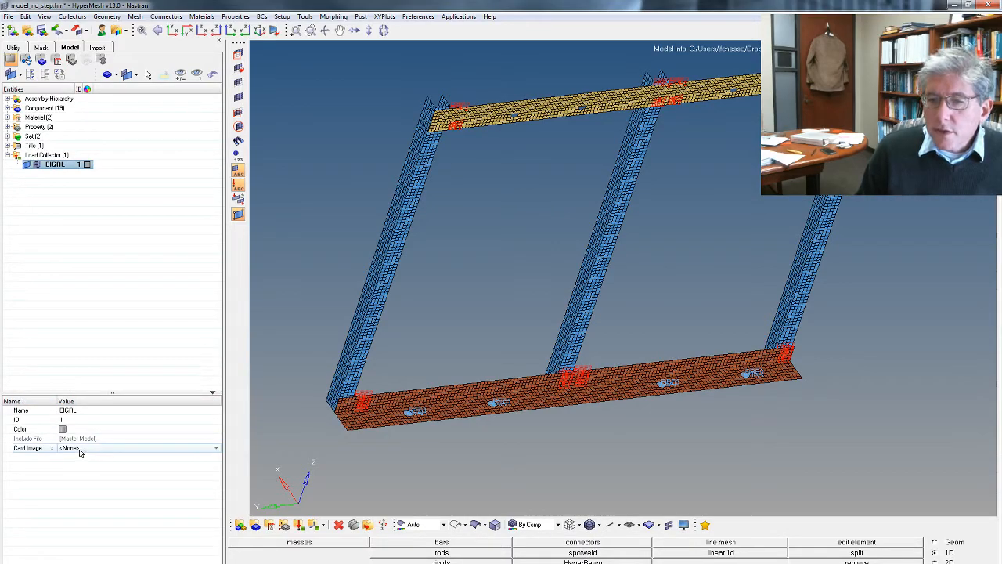
click(80, 449)
scroll(80, 481, down, 2)
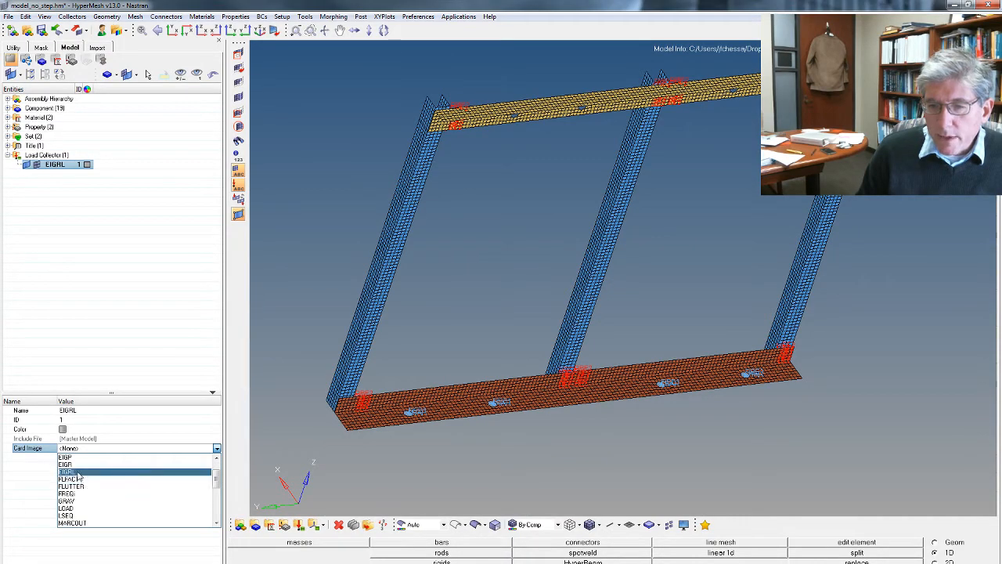
click(78, 472)
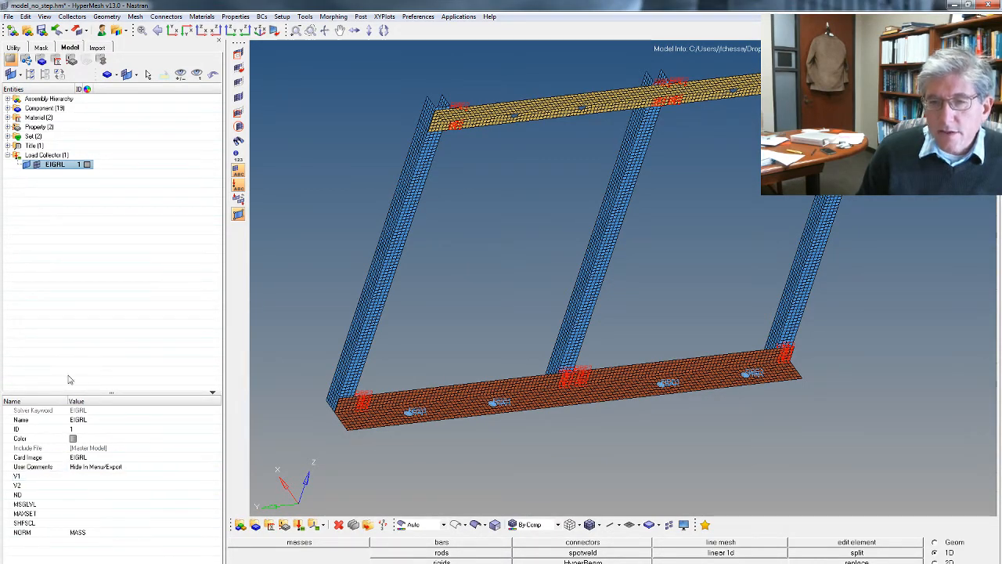
Set the EIGRL frequency range to V1 = 0 and V2 = 1500.
click(86, 479)
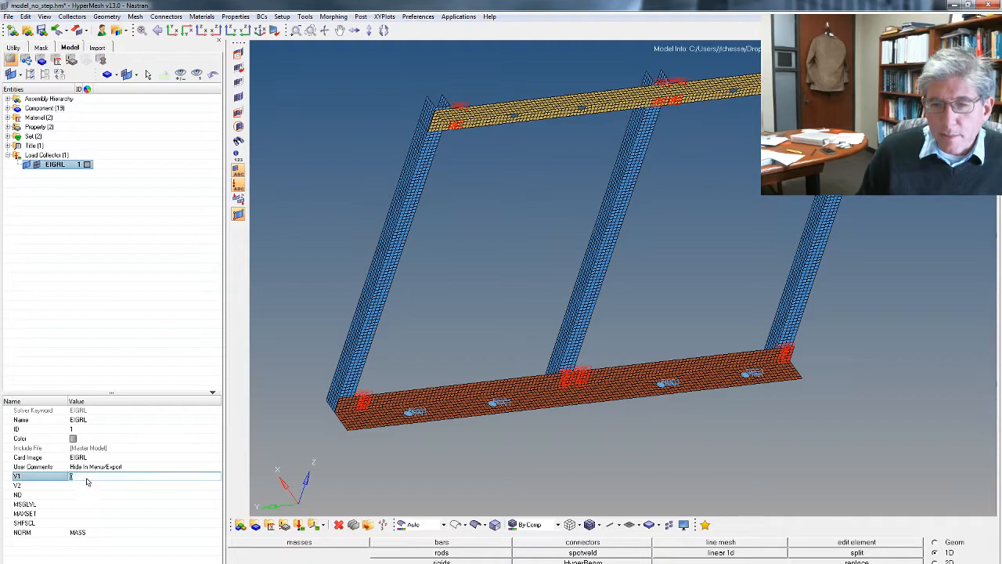
click(86, 487)
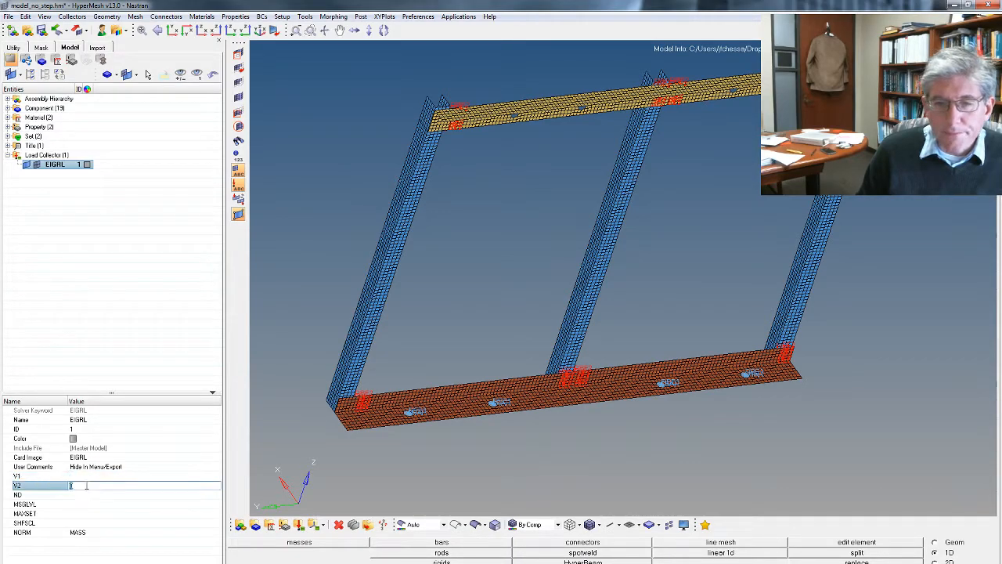
click(89, 476)
text(0)
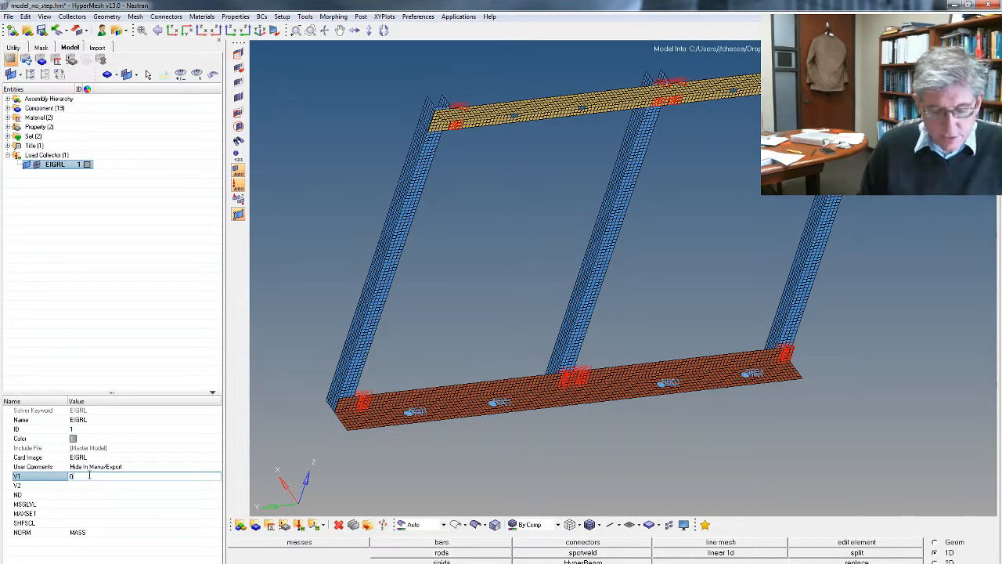
key(Return)
click(86, 487)
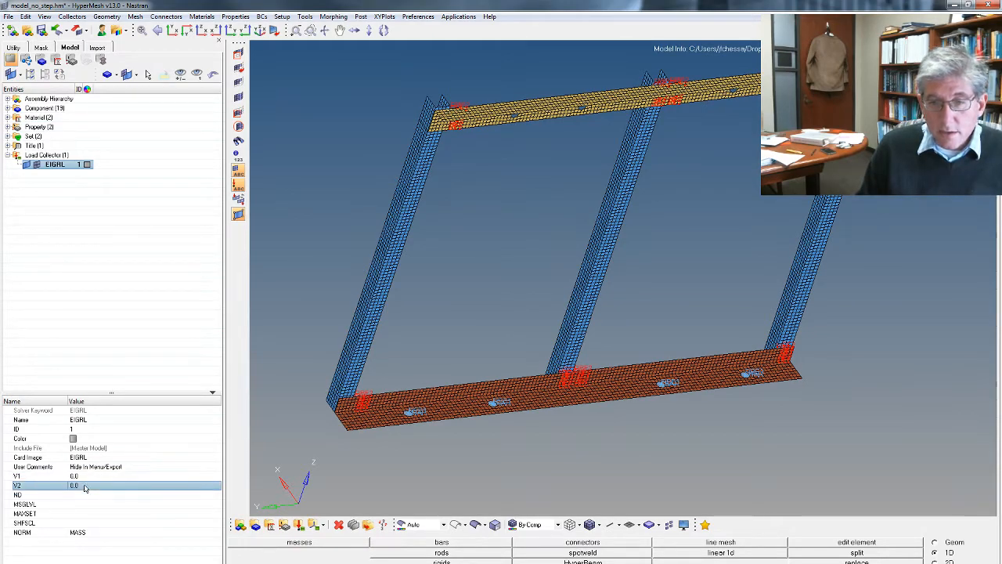
text(1500)
key(Return)
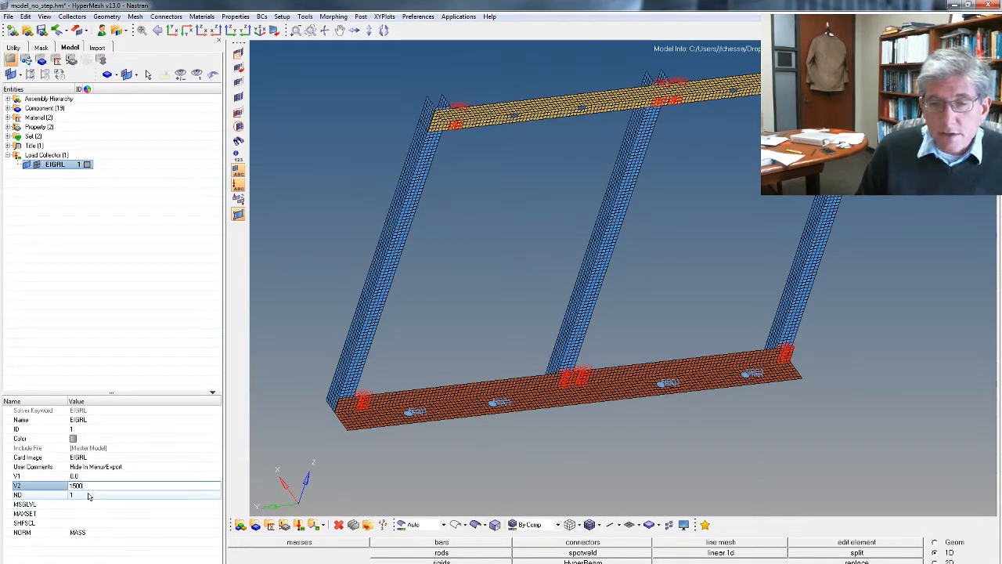
key(Return)
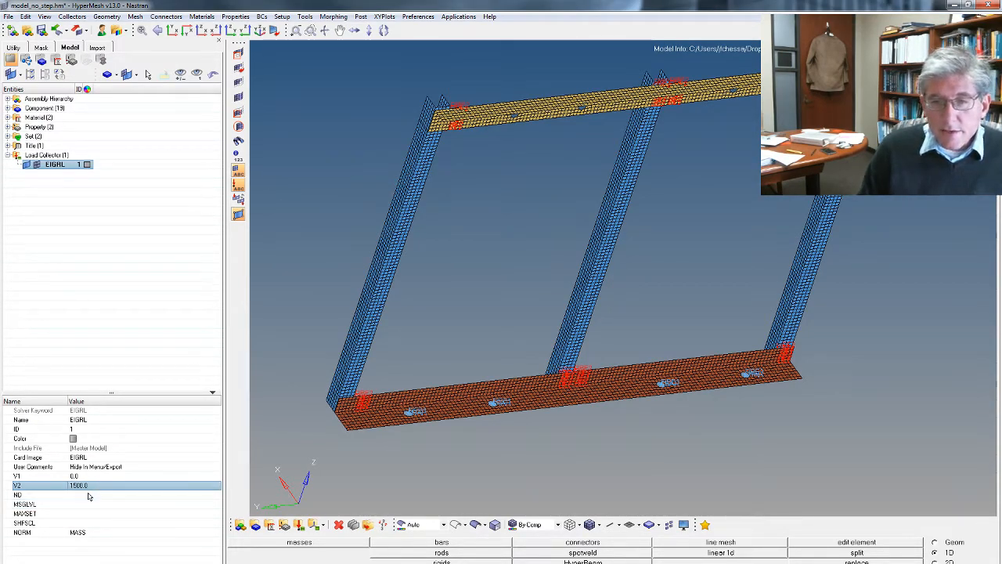
Set the number of modes ND to 20 for the EIGRL load collector.
click(89, 495)
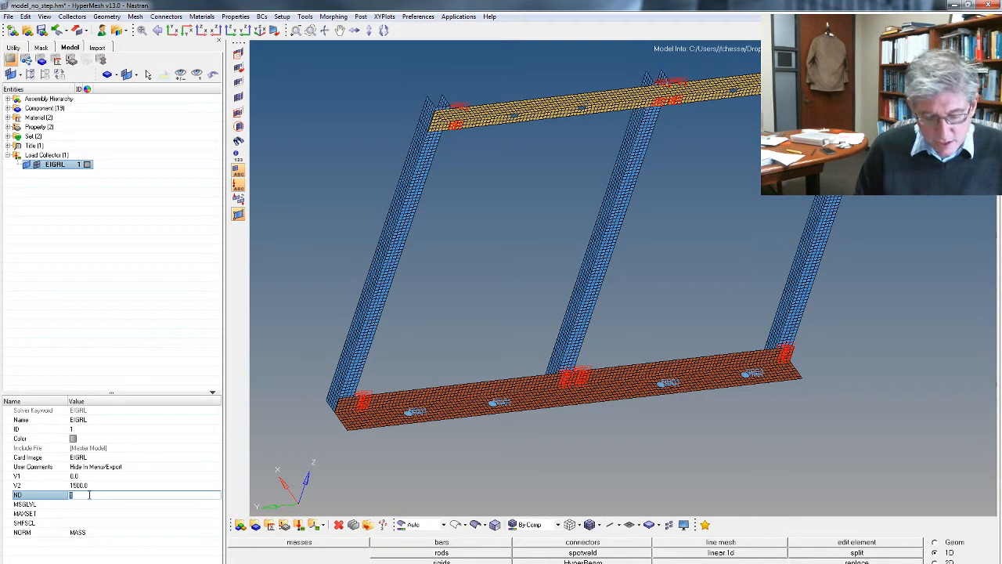
text(20)
key(Return)
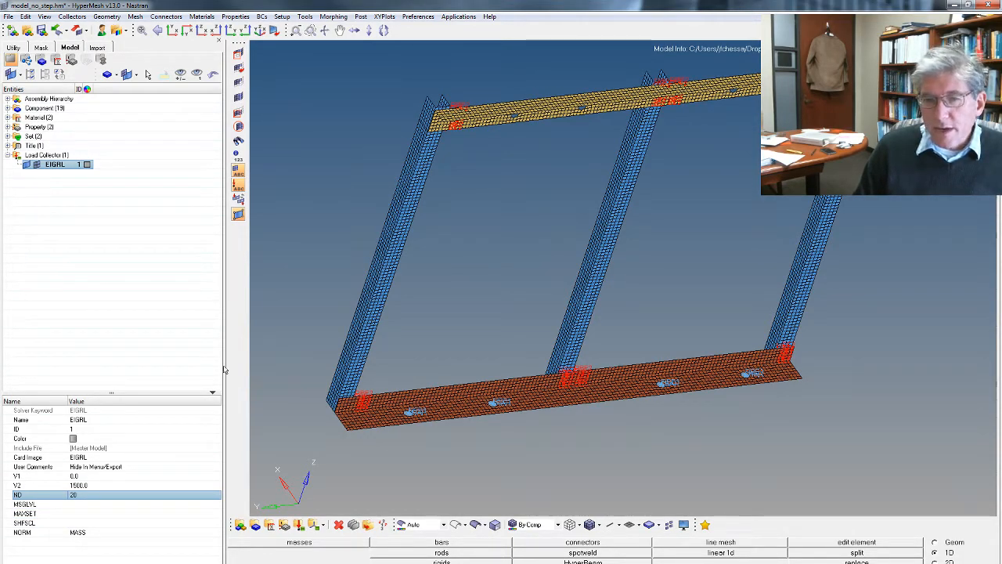
click(92, 319)
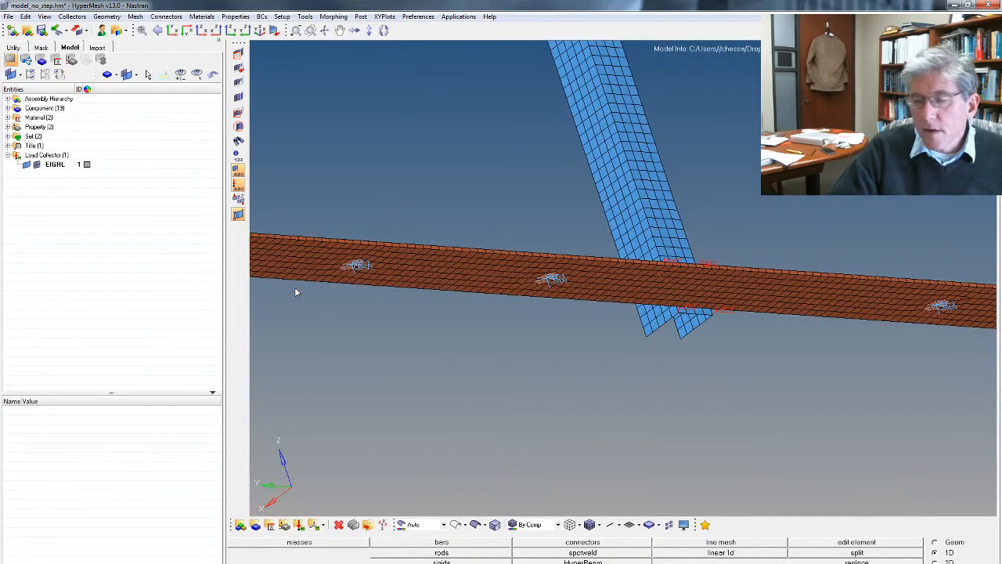
Create a second load collector named "fixed base" without a card image and colour it red.
right_click(43, 188)
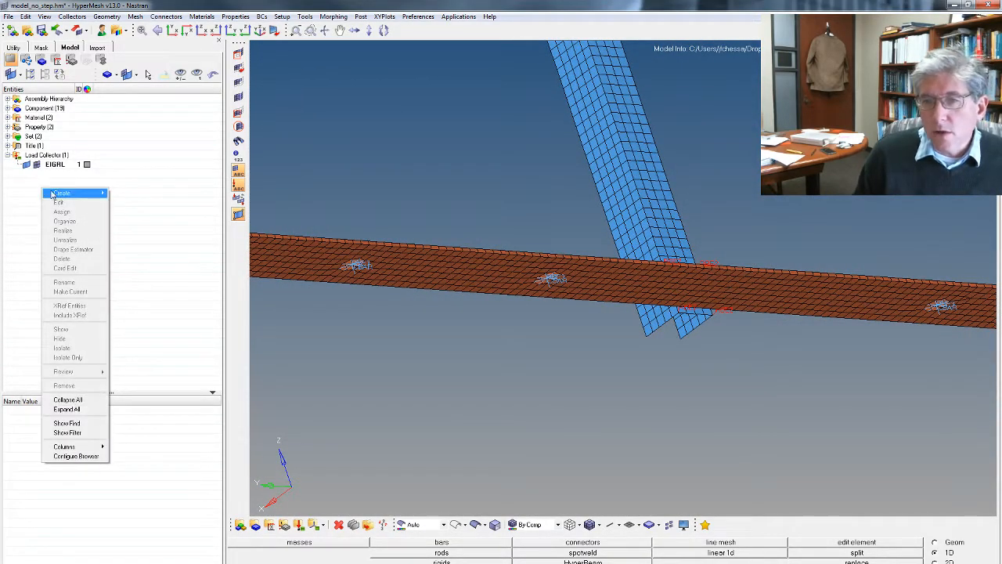
mouse_move(62, 195)
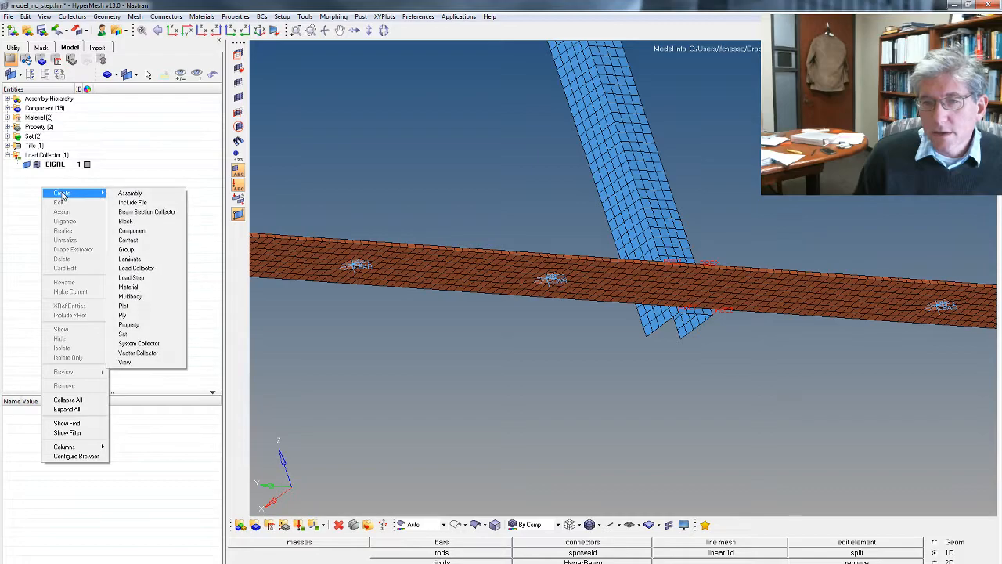
click(161, 269)
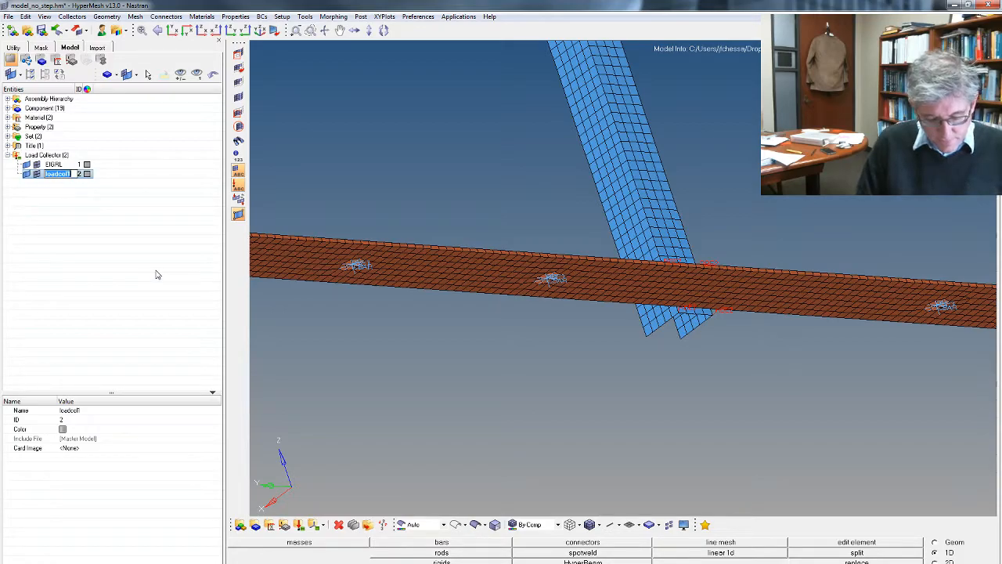
text(lin)
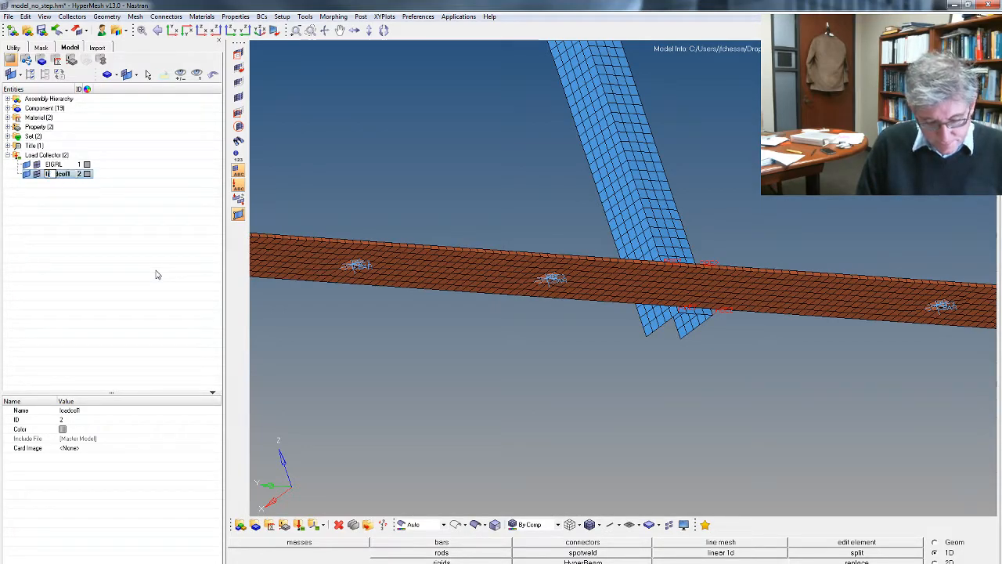
text(ed base)
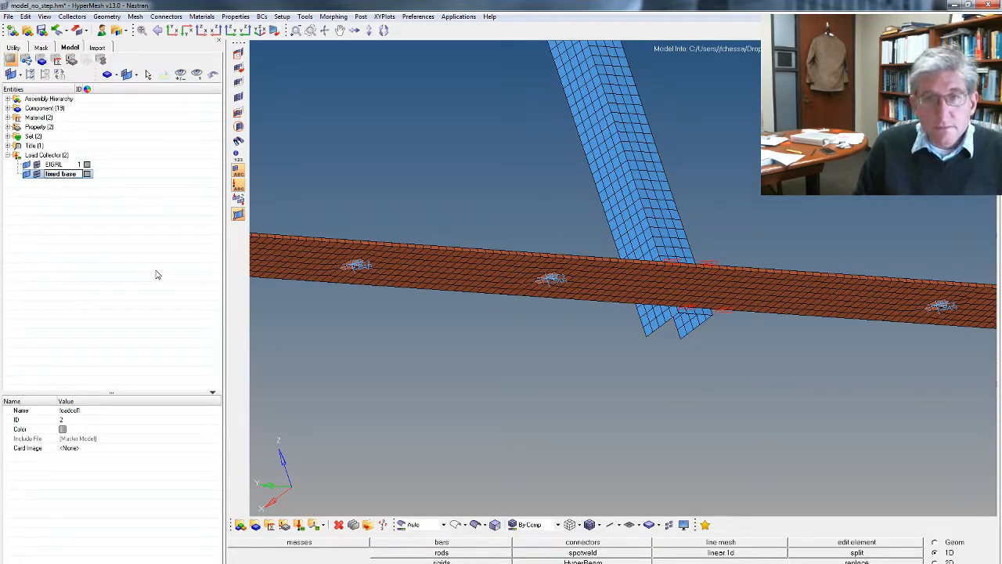
click(86, 173)
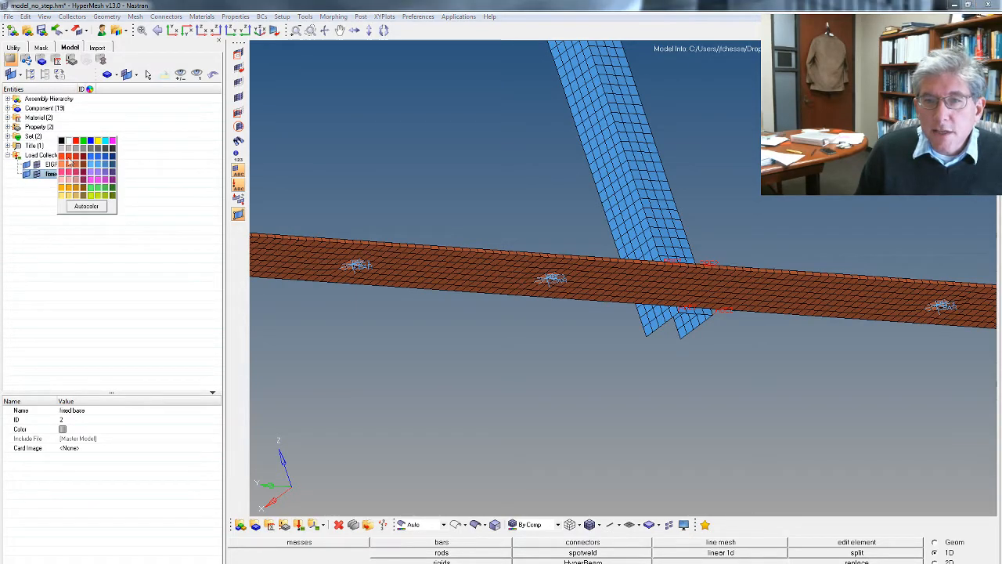
click(64, 158)
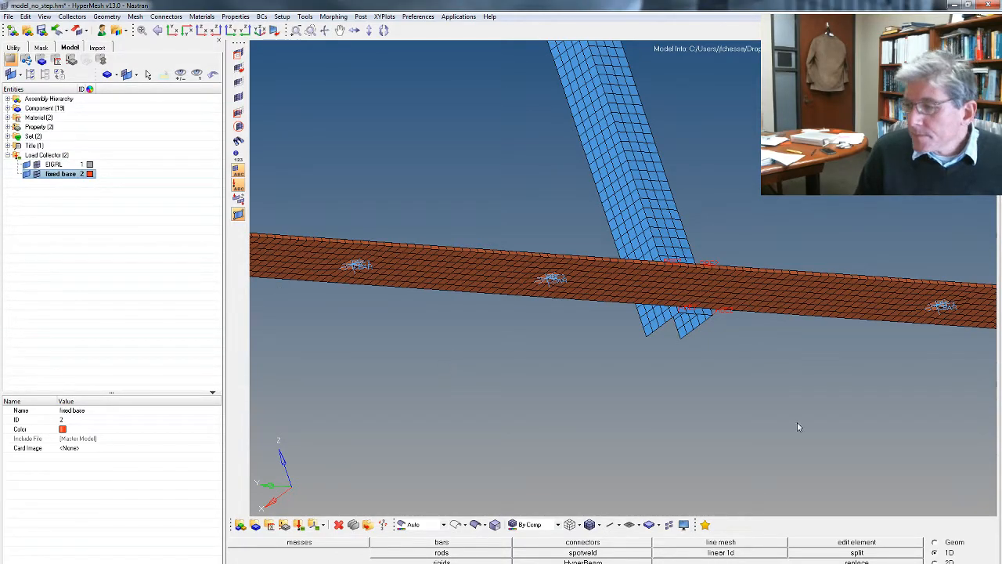
Start creating nodal constraints in the "fixed base" load collector with the load type set to SPC.
click(934, 563)
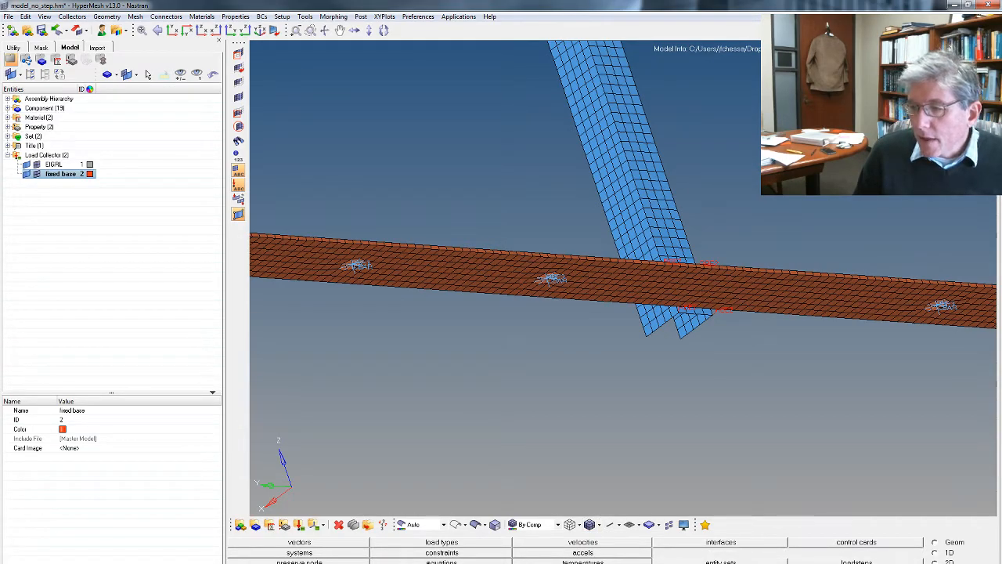
click(441, 552)
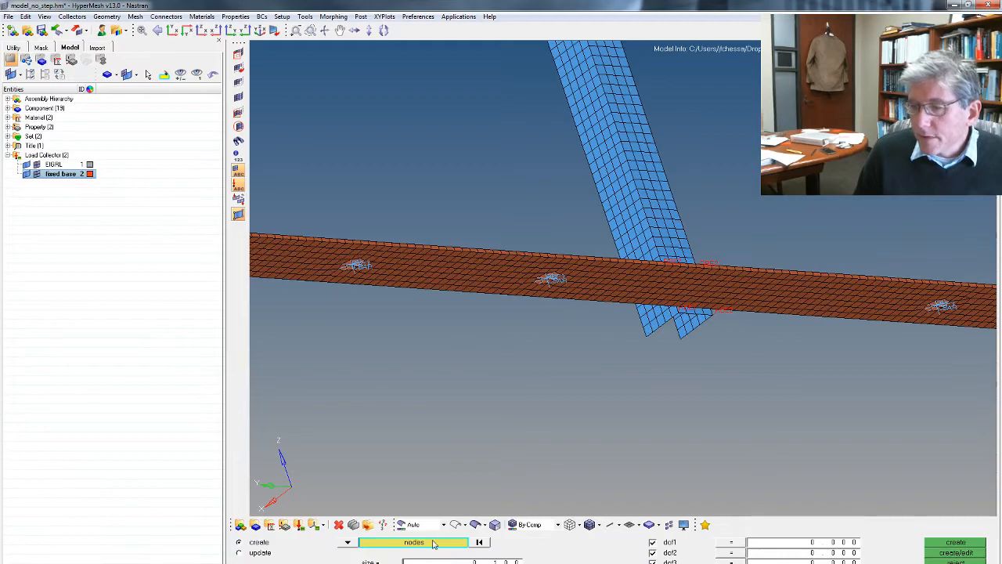
click(764, 563)
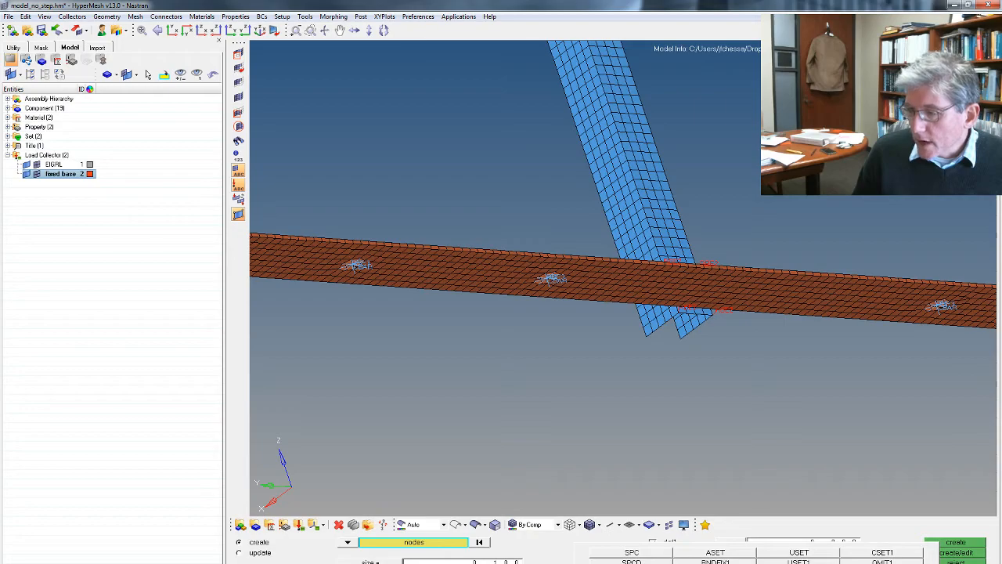
click(634, 553)
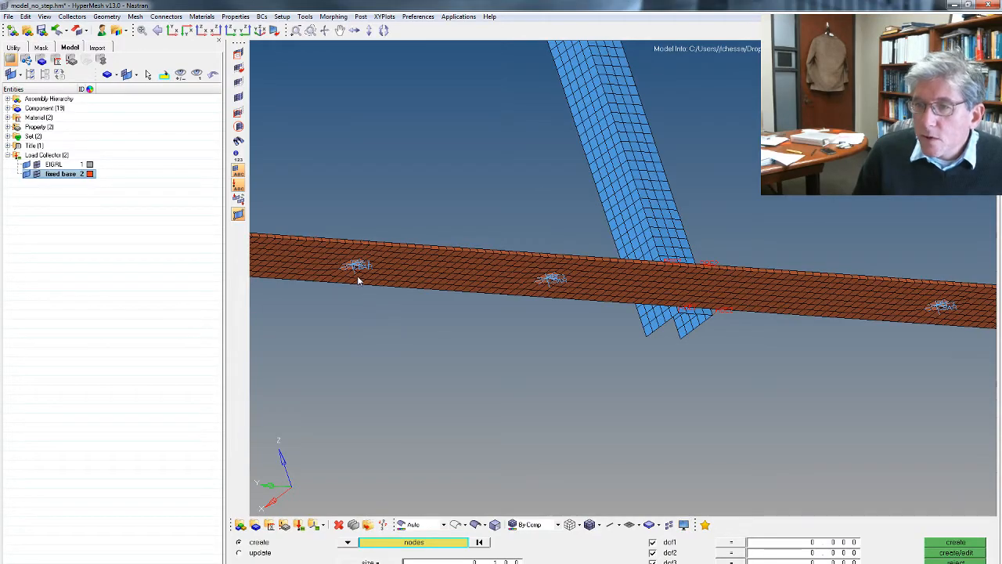
Create SPC constraints with zero values on the free end nodes of the four CBAR elements along the brown lower rail.
scroll(342, 291, up, 4)
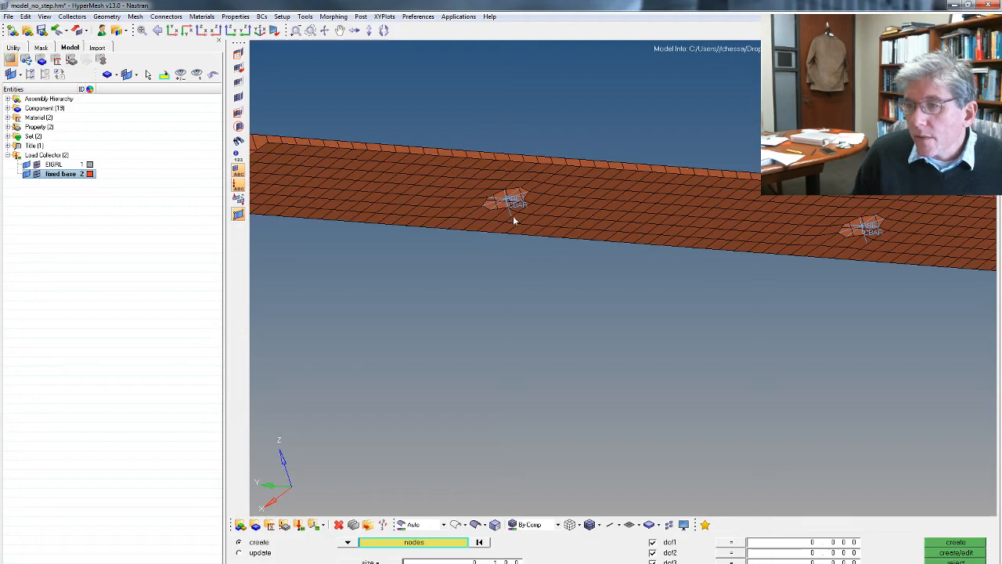
click(512, 214)
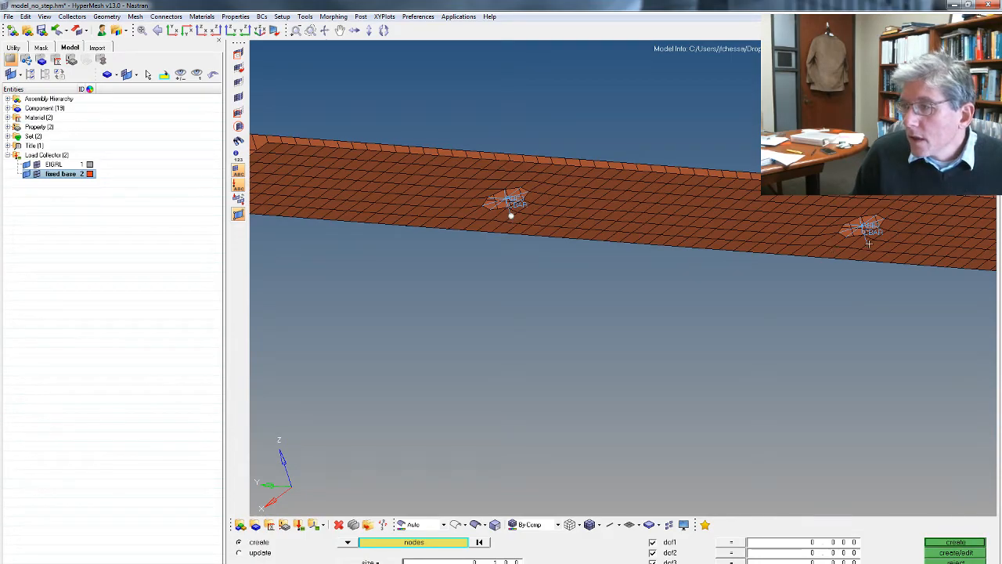
scroll(866, 255, down, 5)
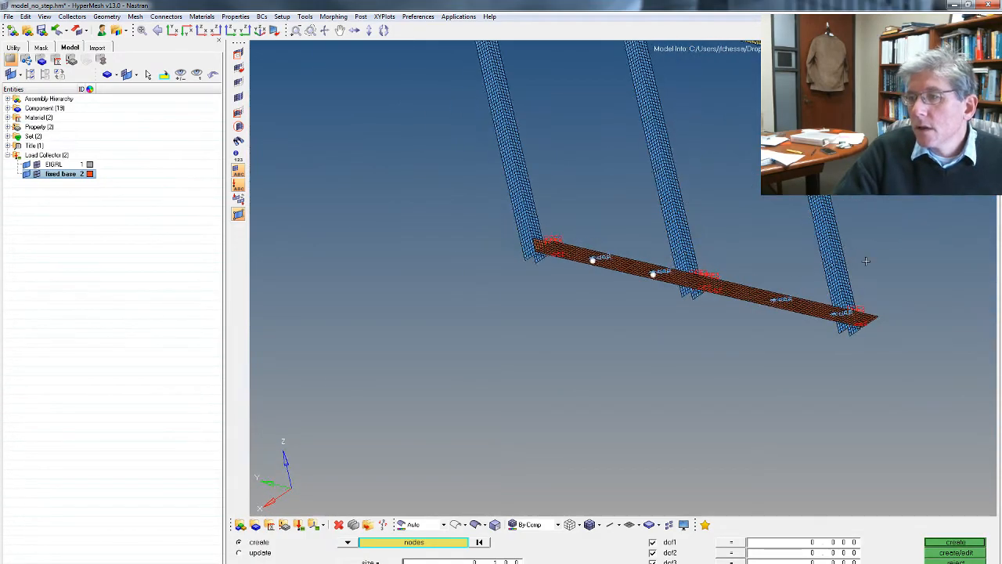
scroll(866, 261, up, 8)
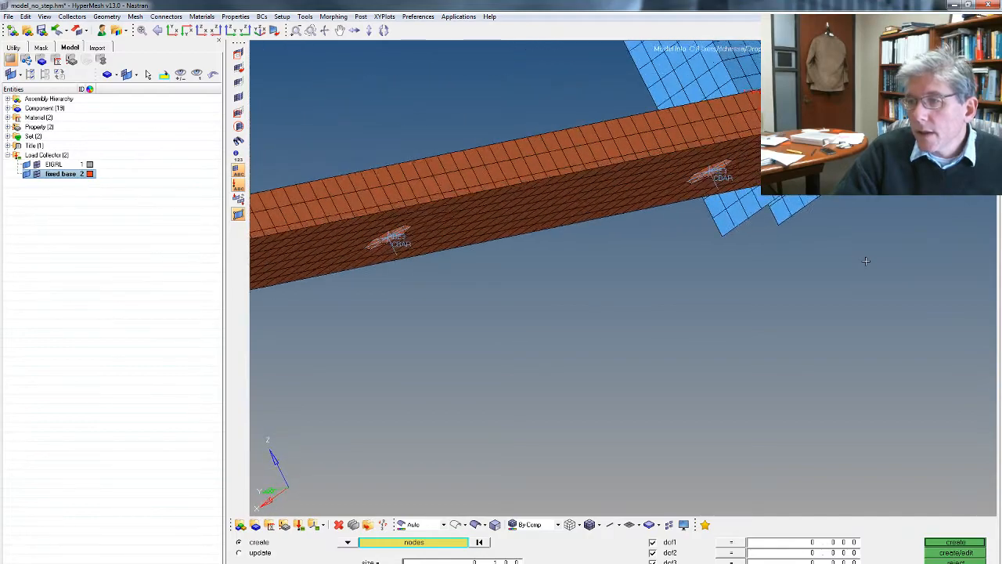
ctrl+drag(865, 260, 868, 261)
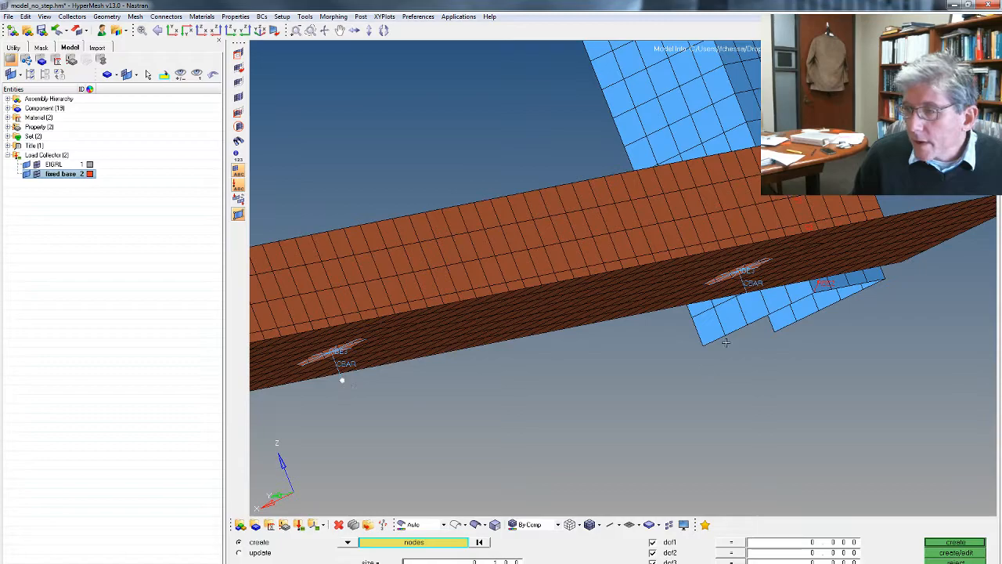
click(747, 291)
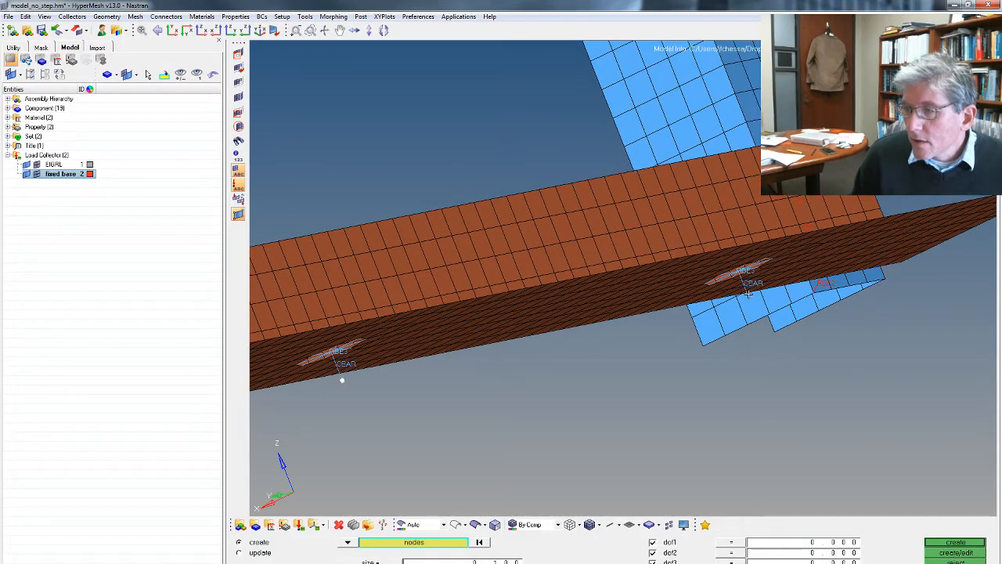
click(749, 300)
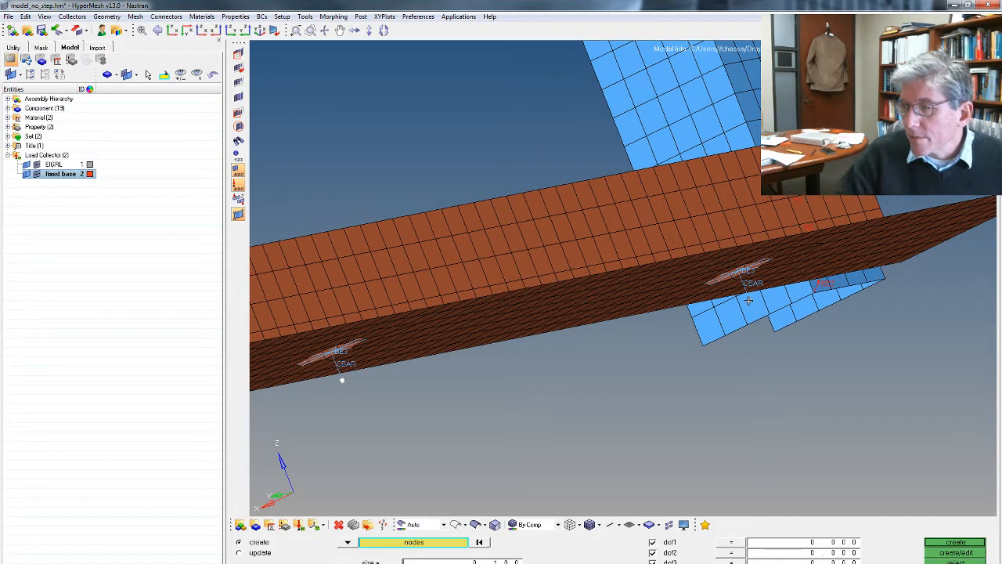
scroll(749, 300, up, 5)
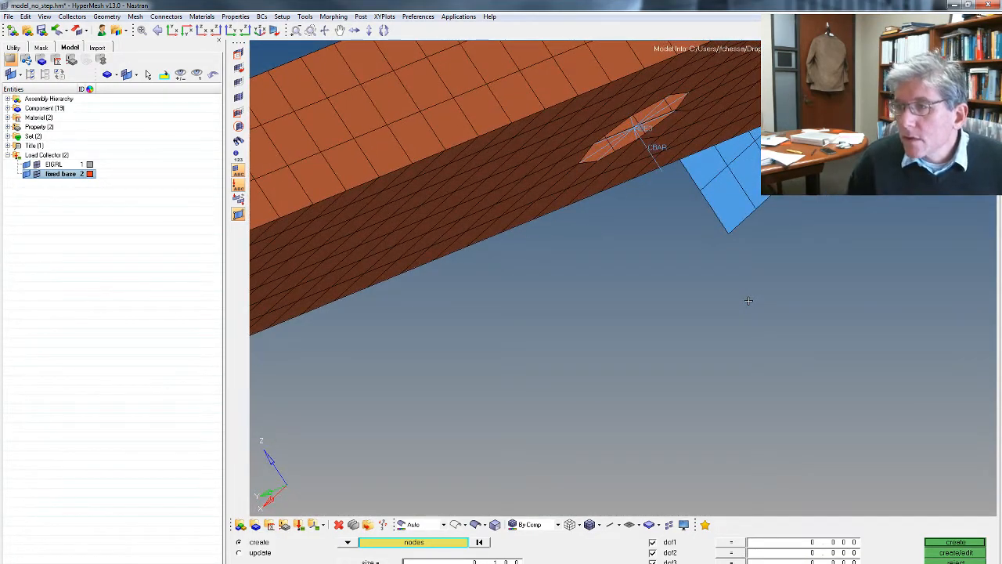
click(662, 172)
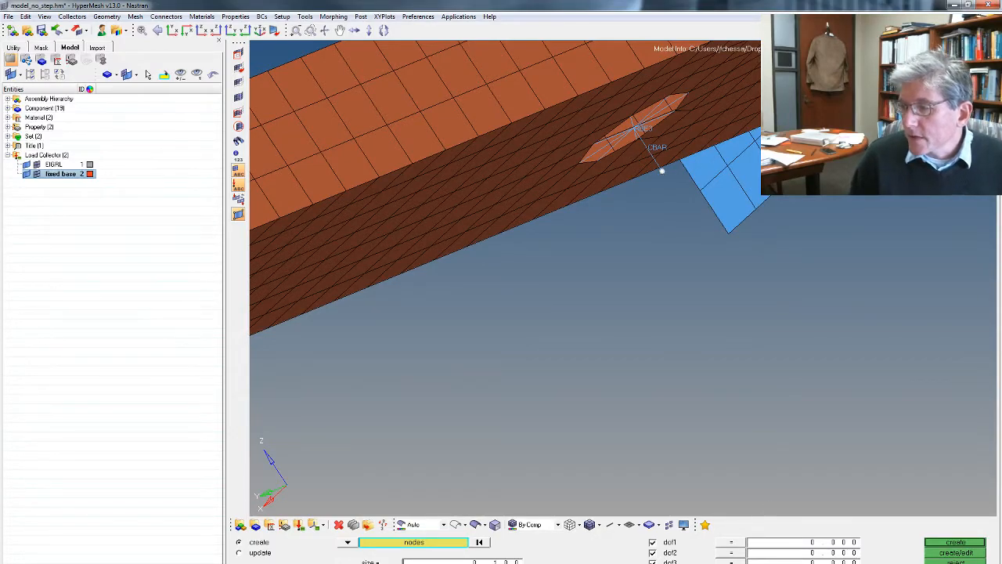
click(947, 542)
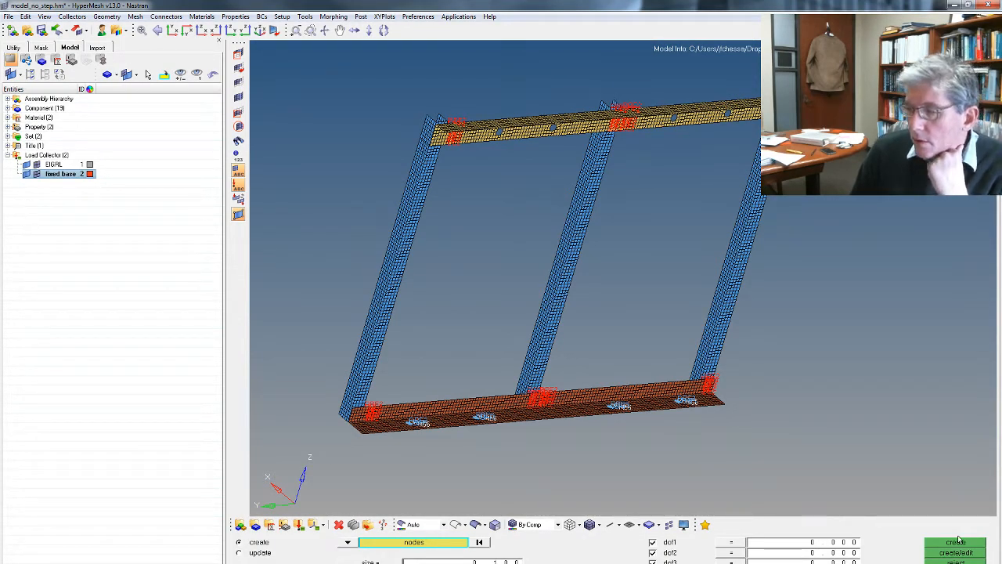
key(Escape)
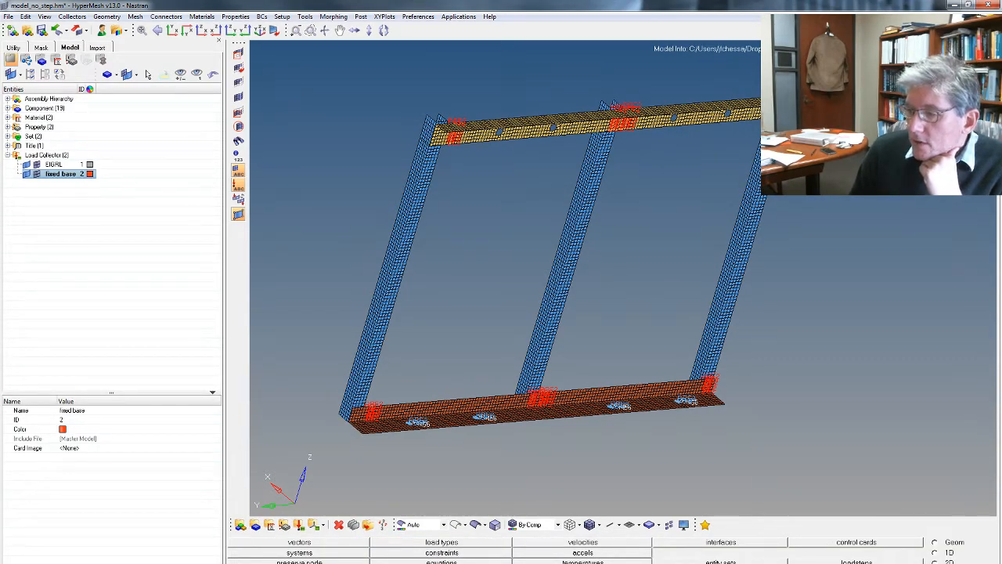
Define a new load step named "modal" with the type normal modes.
click(856, 561)
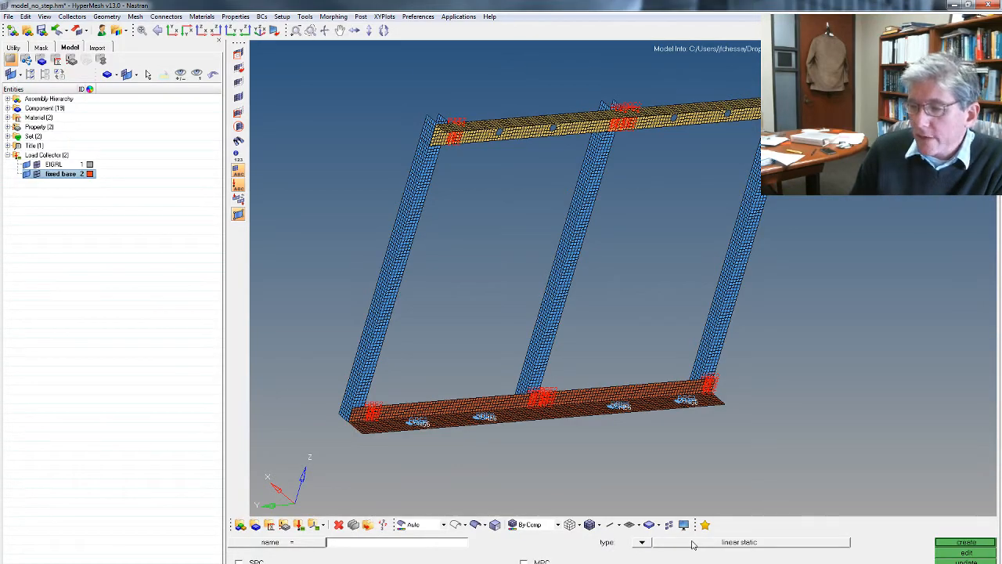
click(642, 542)
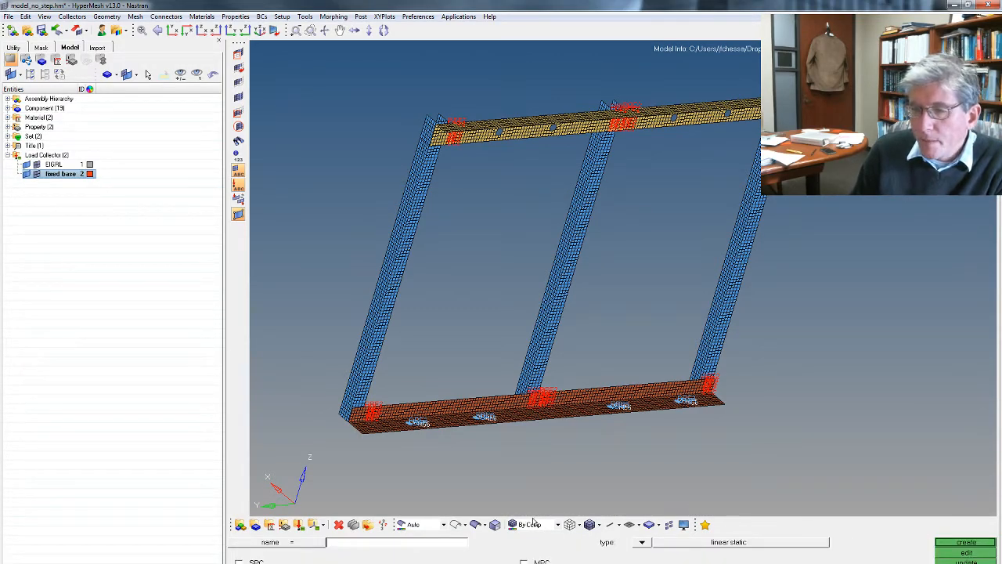
click(641, 542)
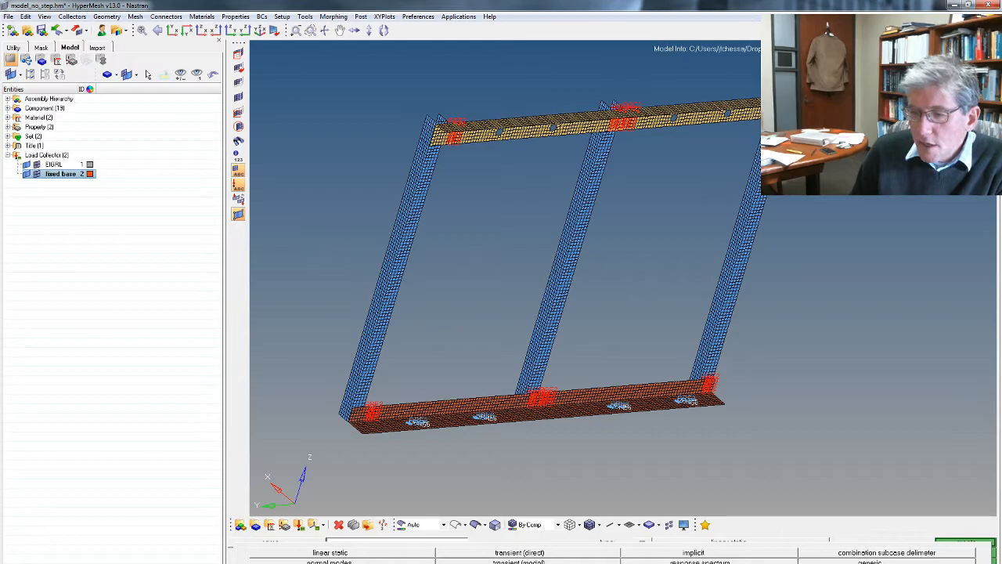
click(365, 560)
text(model)
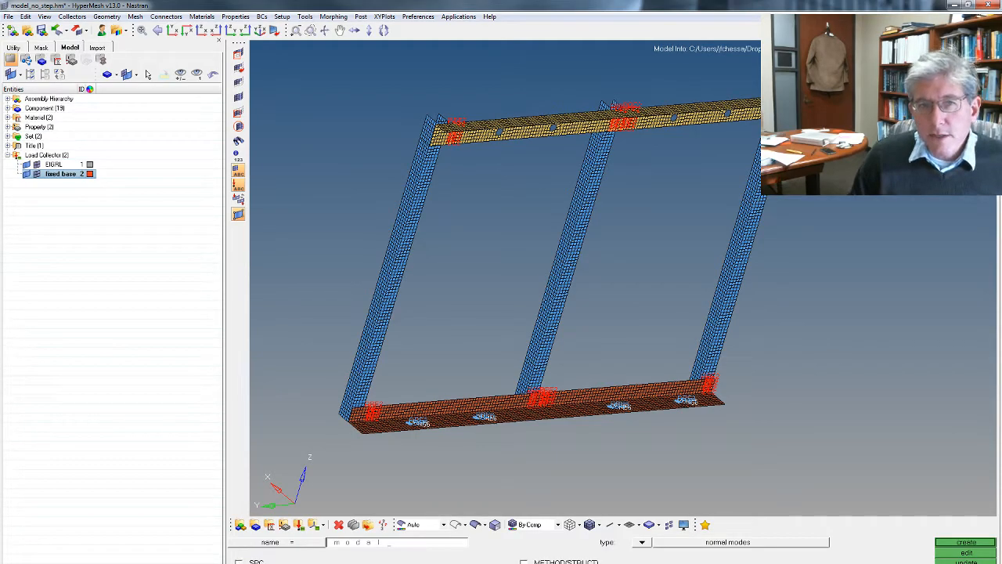
Assign "fixed base" as SPC and EIGRL as METHOD(STRUCT) for the modal load step, and create it.
click(239, 562)
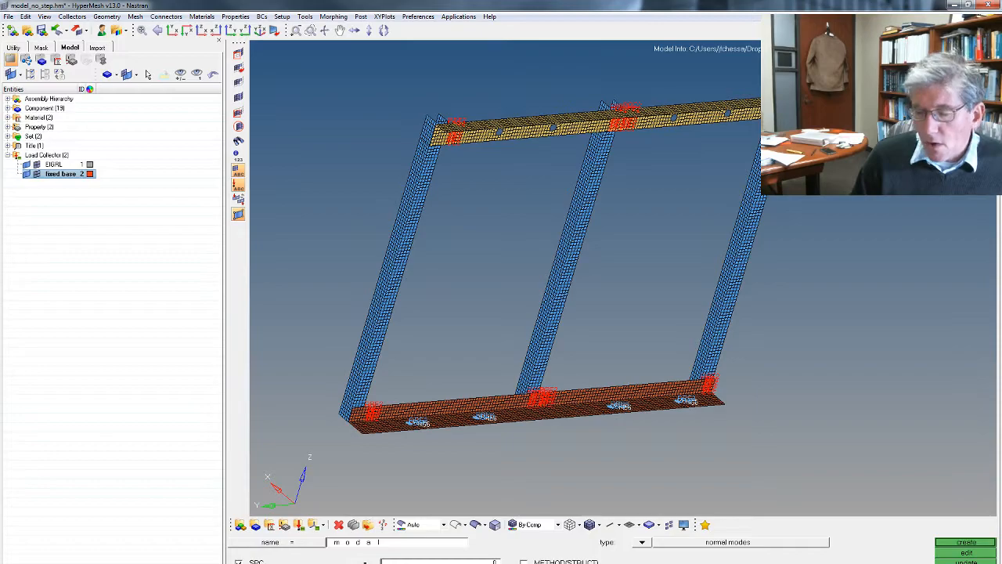
click(437, 561)
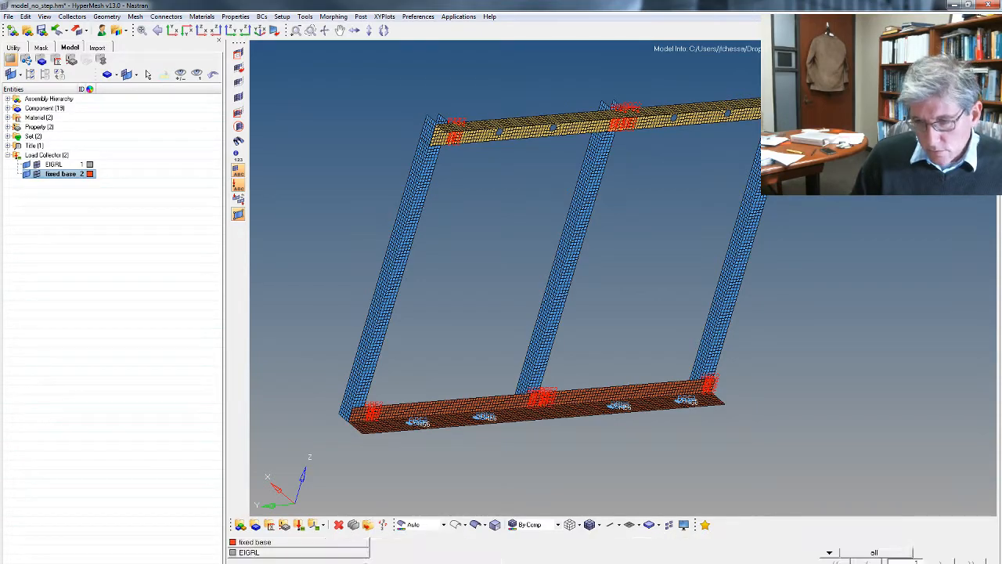
click(319, 543)
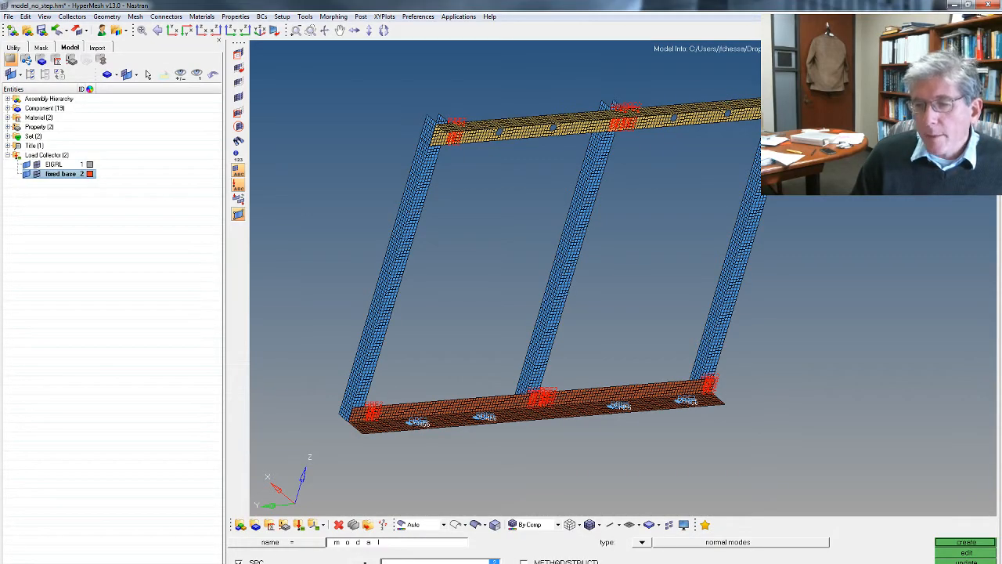
click(524, 562)
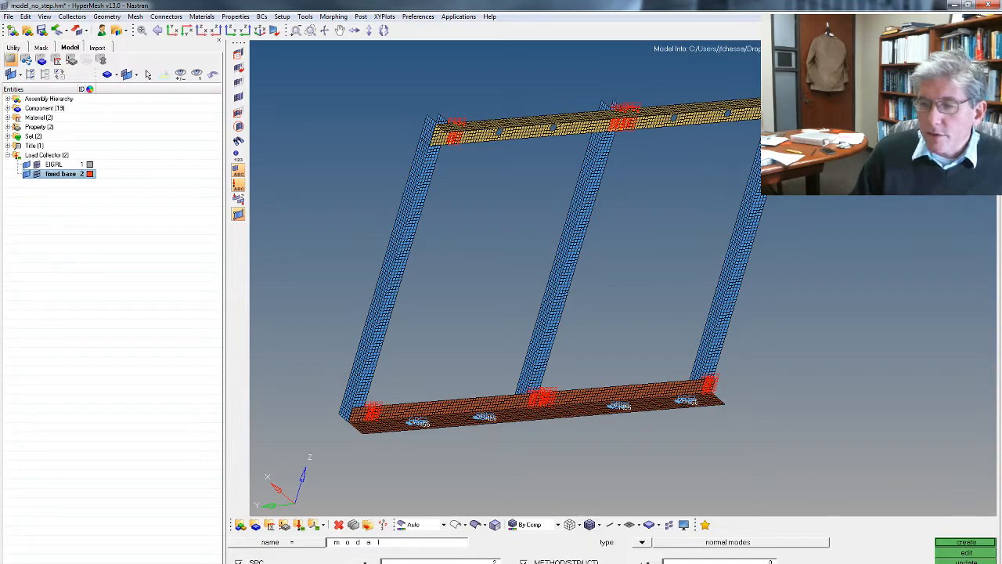
click(641, 562)
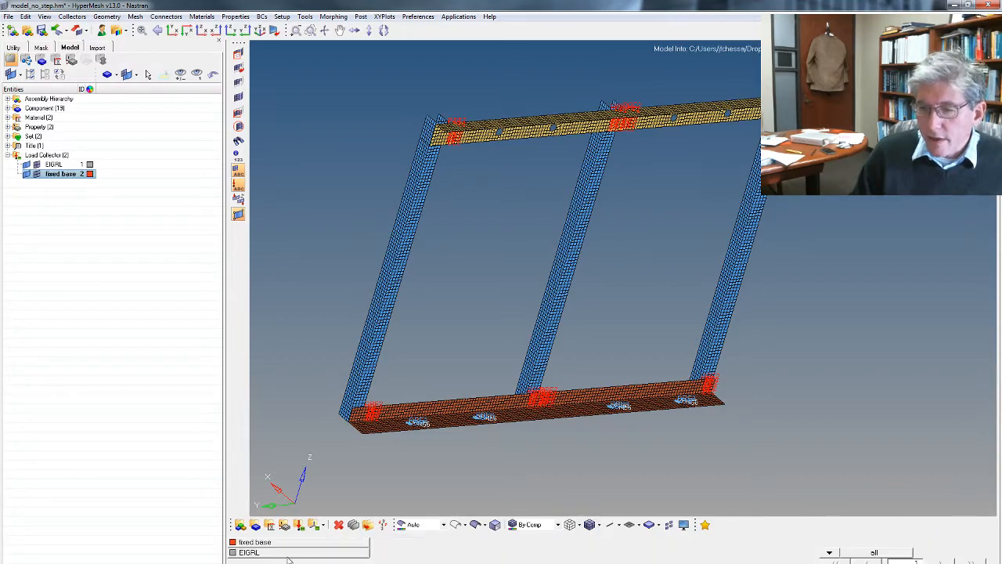
click(288, 553)
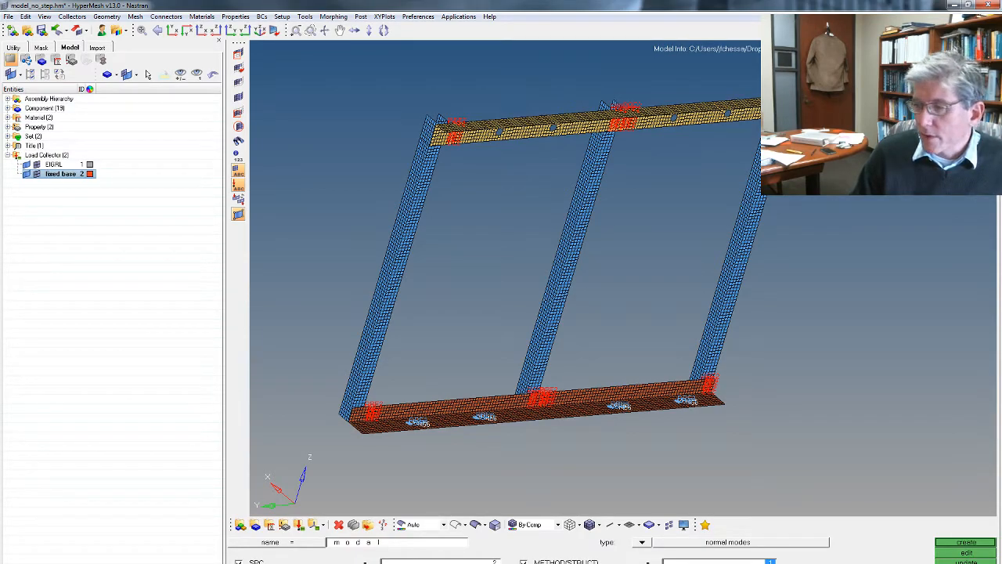
click(967, 542)
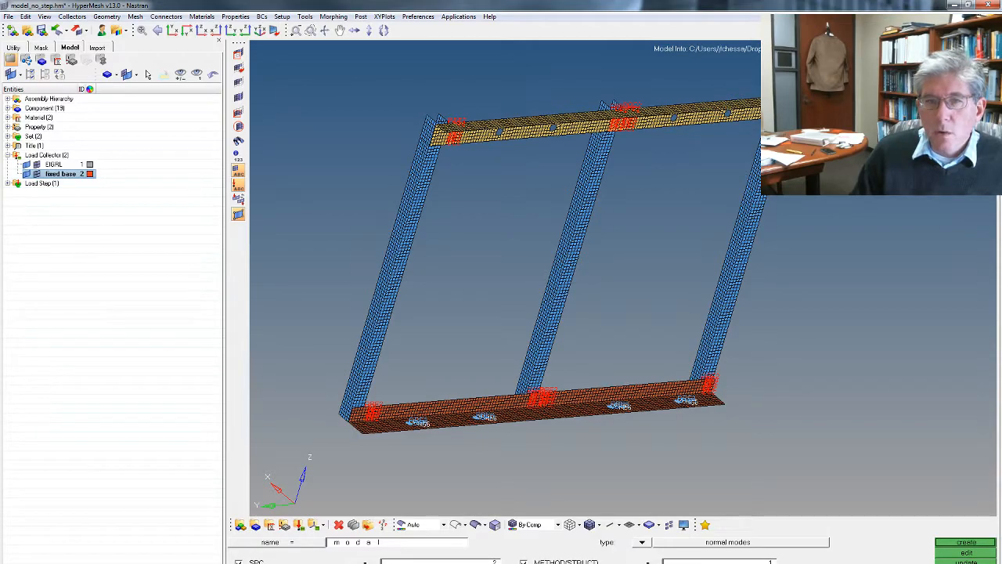
Expand the load steps in the model tree and check the modal entry.
click(7, 183)
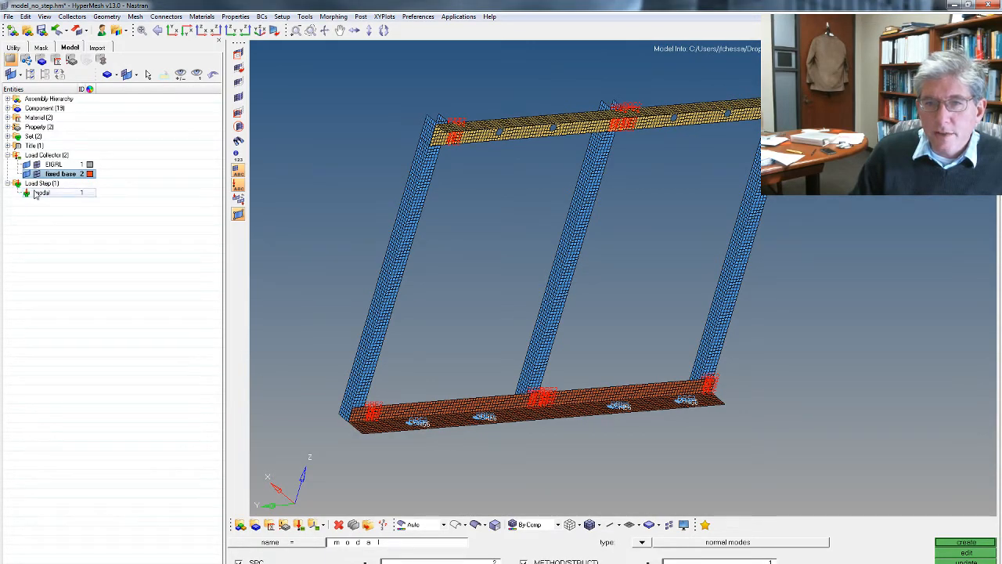
click(36, 193)
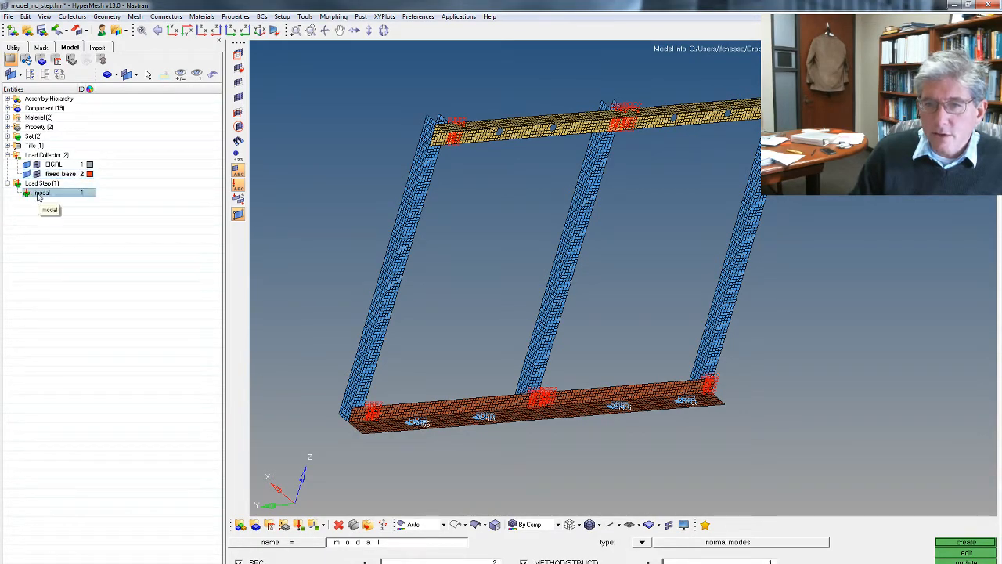
click(64, 296)
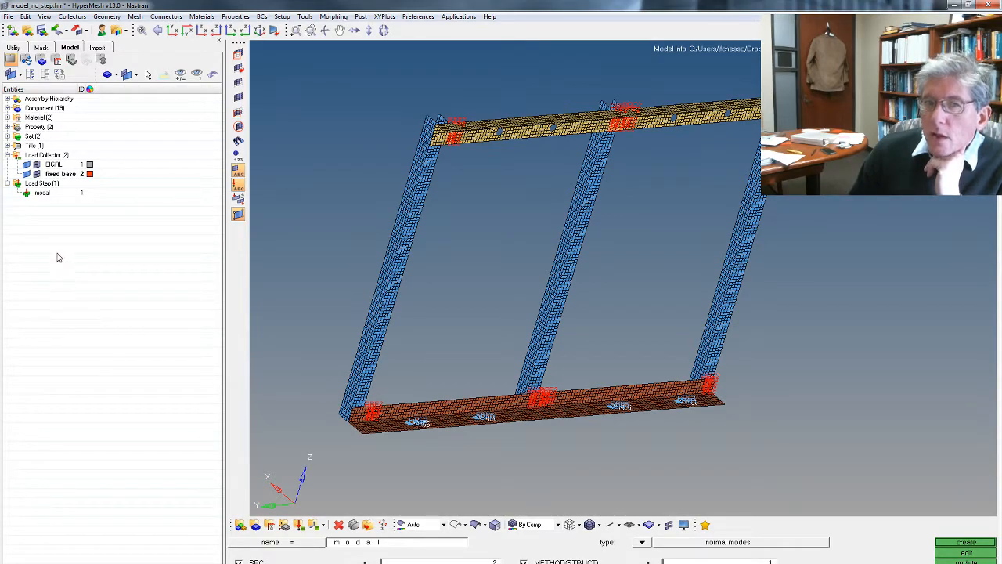
right_click(49, 228)
mouse_move(57, 231)
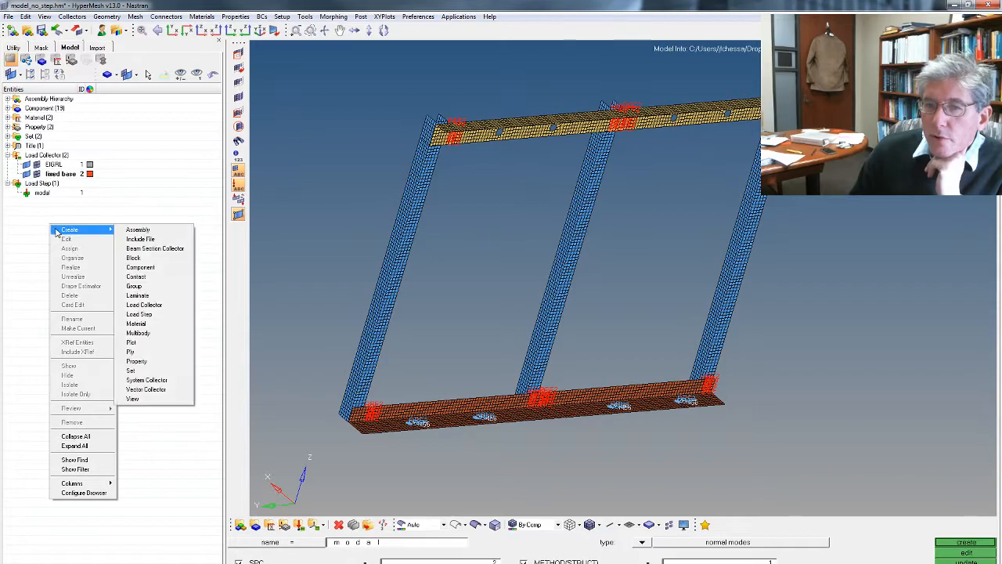
click(19, 252)
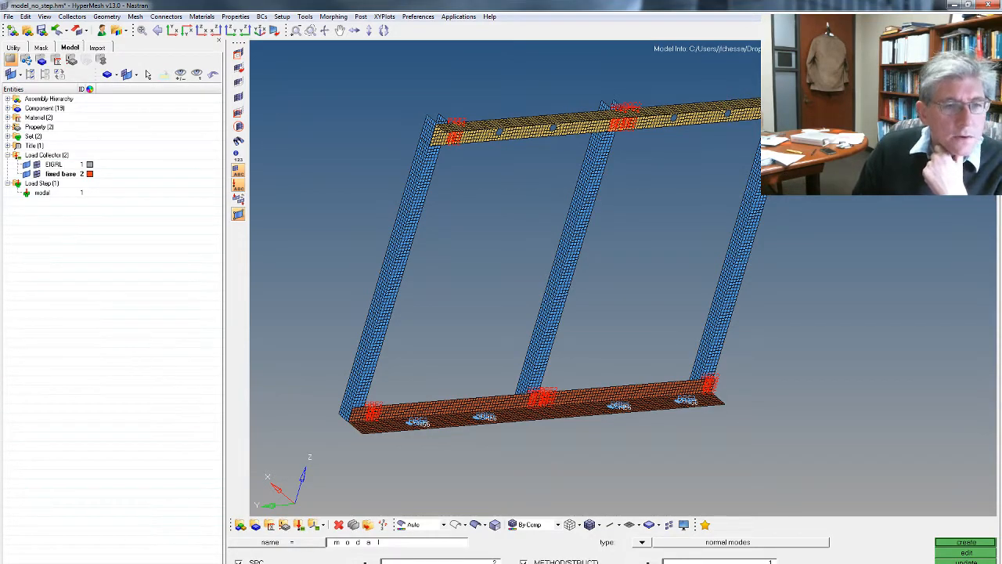
Create a new load collector named "C Table".
right_click(33, 215)
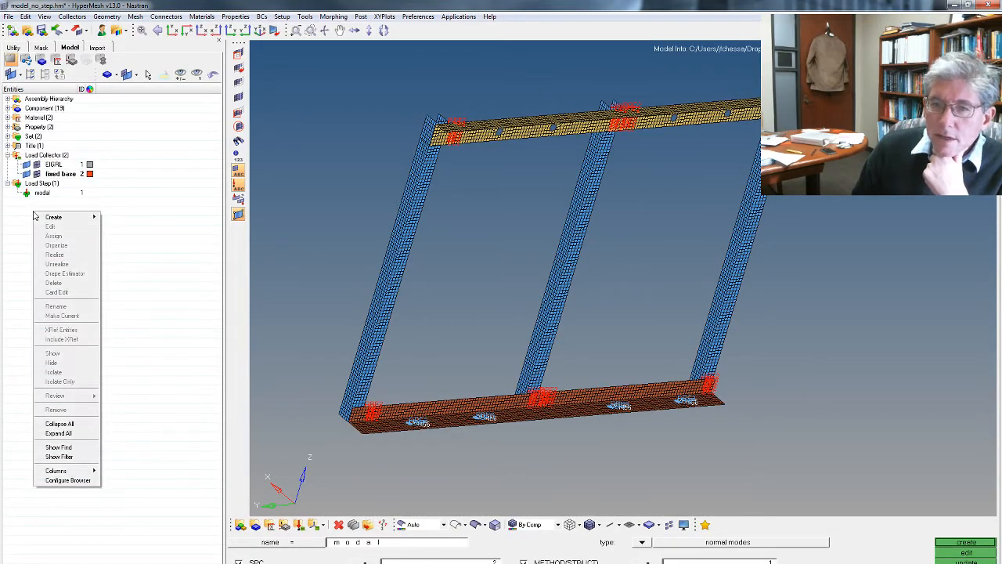
mouse_move(68, 220)
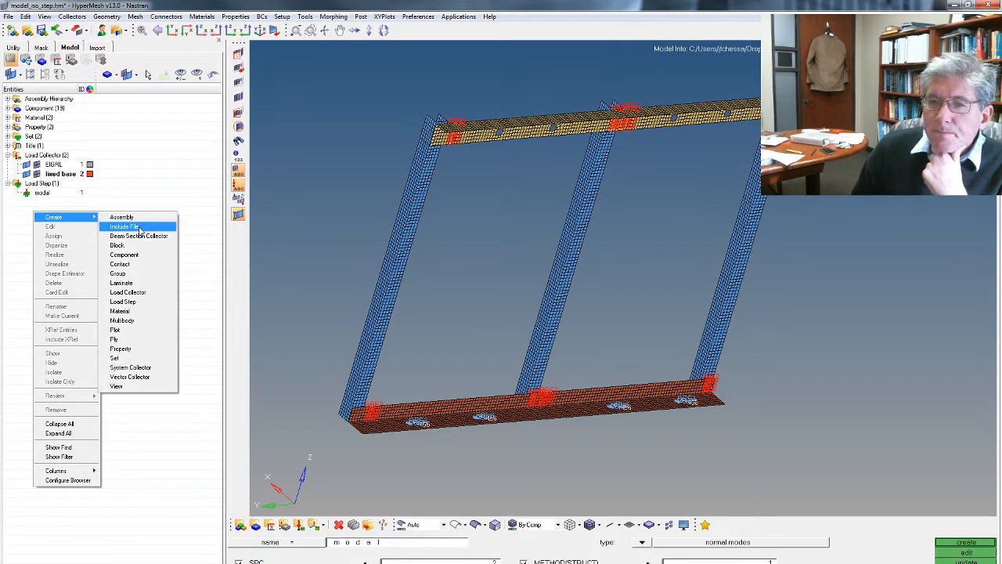
click(143, 293)
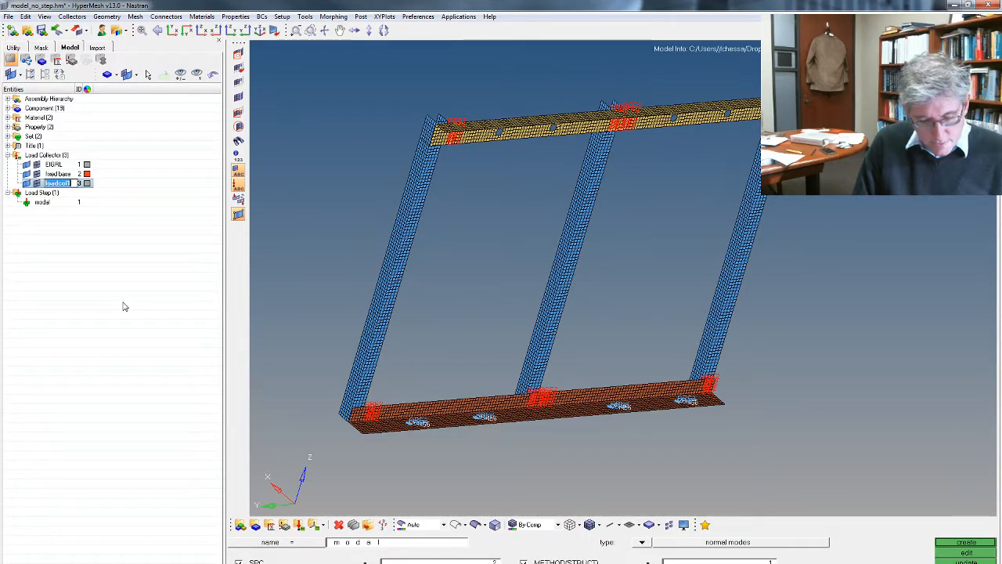
text(C)
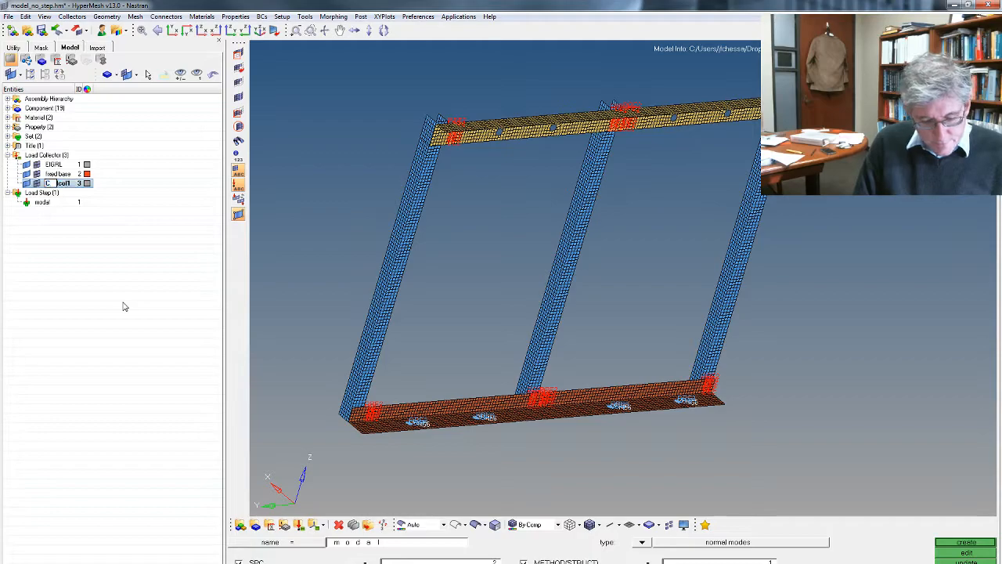
text( Table)
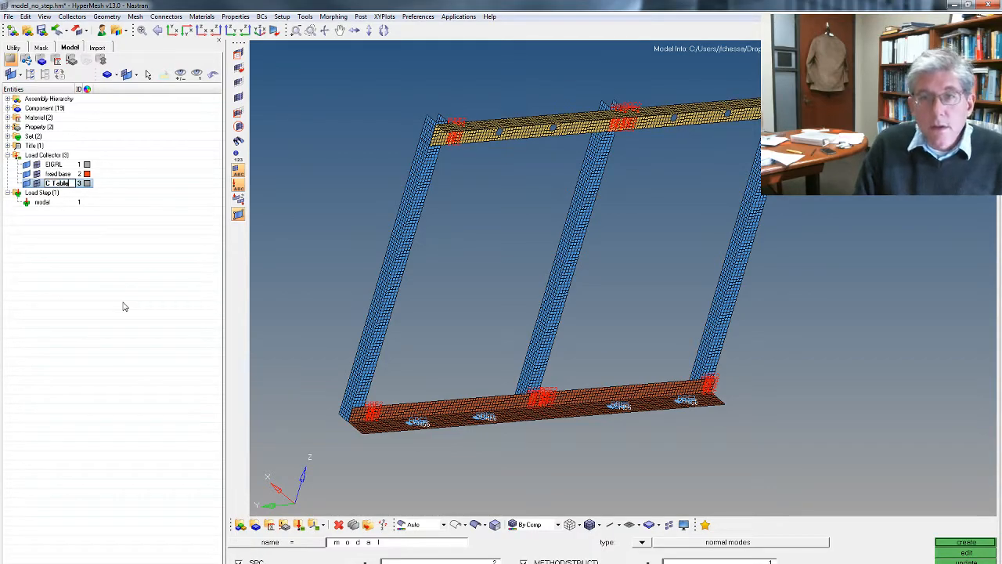
key(Return)
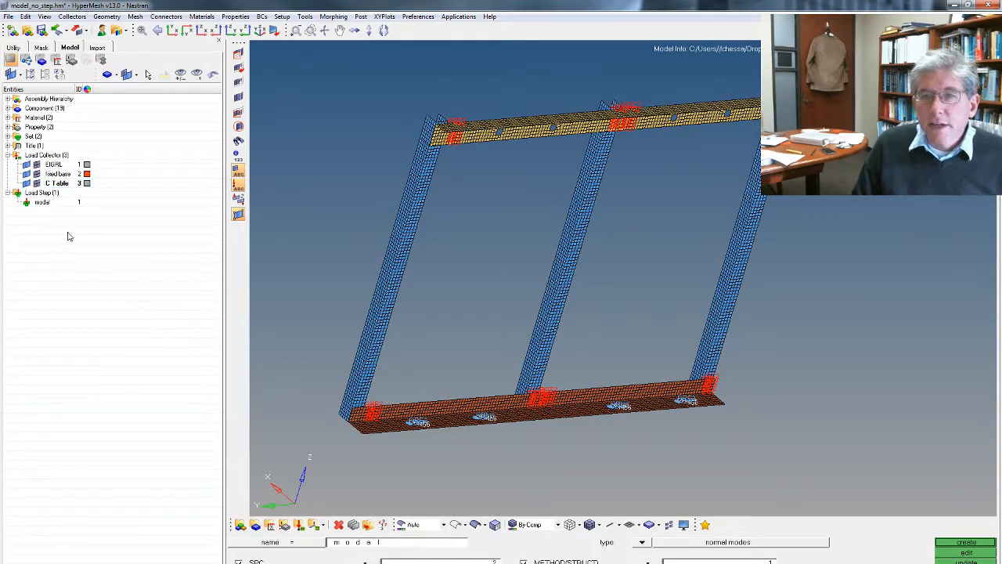
Edit the C Table load collector's card and set its card image to TABLED1.
right_click(43, 188)
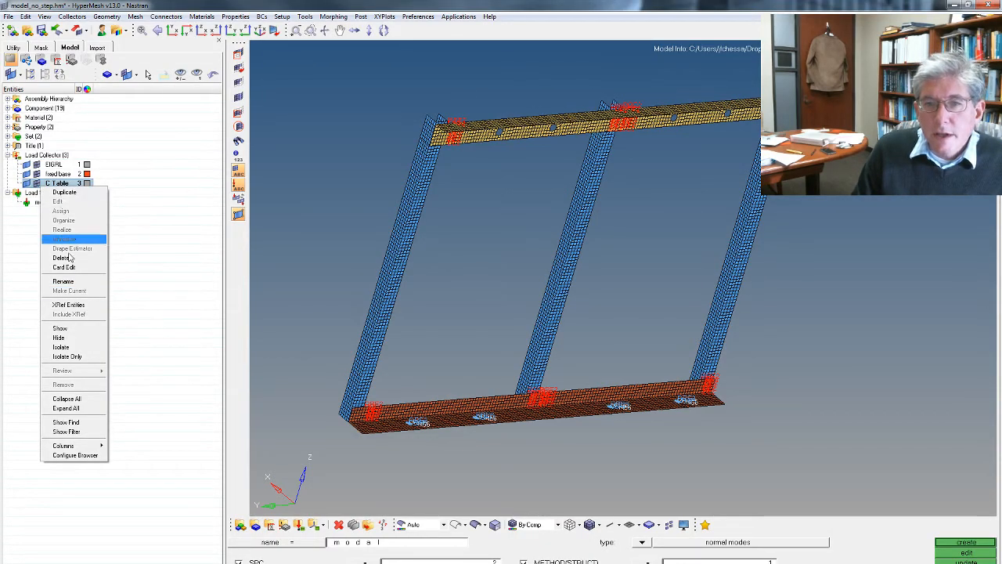
click(17, 235)
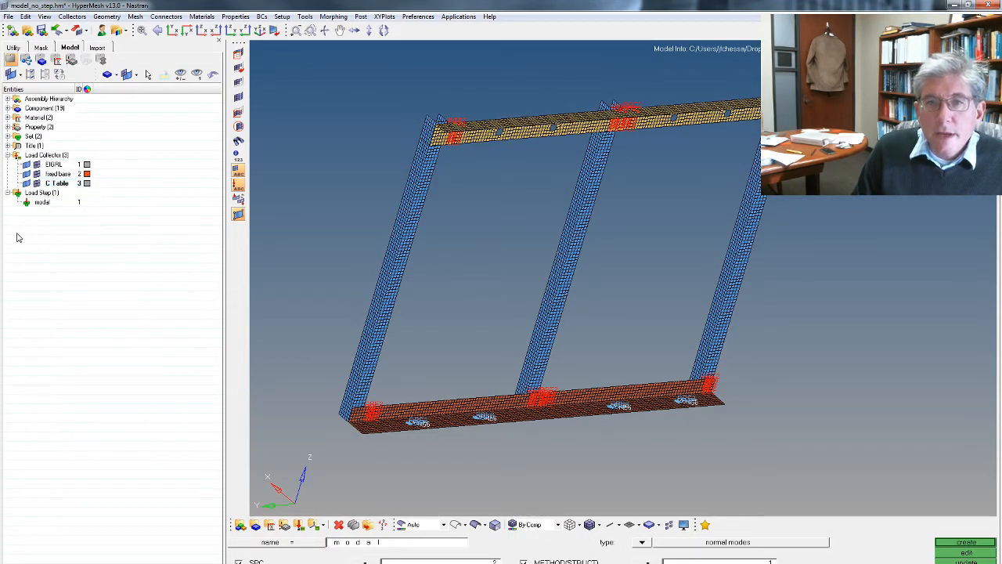
right_click(52, 188)
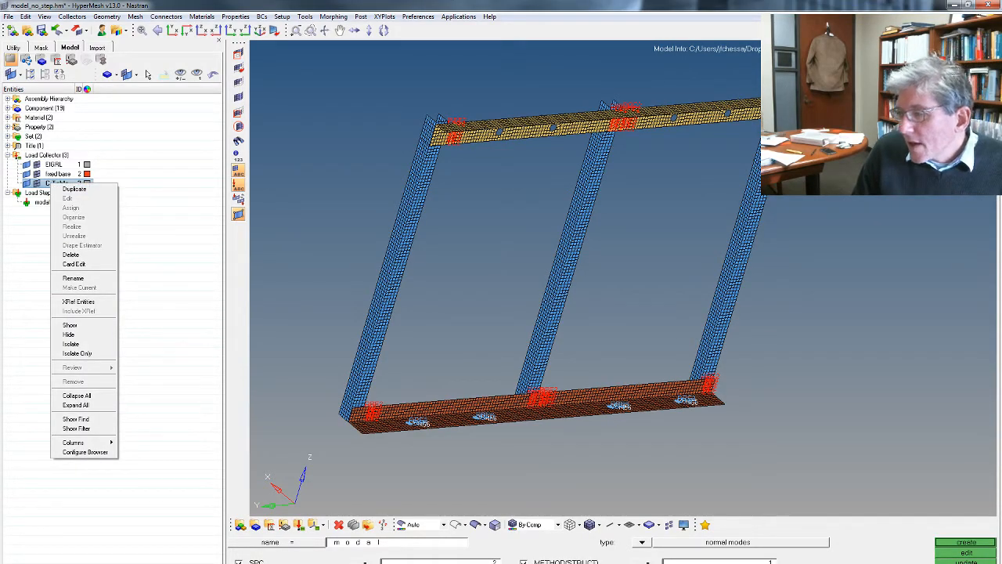
click(74, 264)
click(69, 451)
click(73, 447)
scroll(98, 505, down, 4)
scroll(99, 507, down, 8)
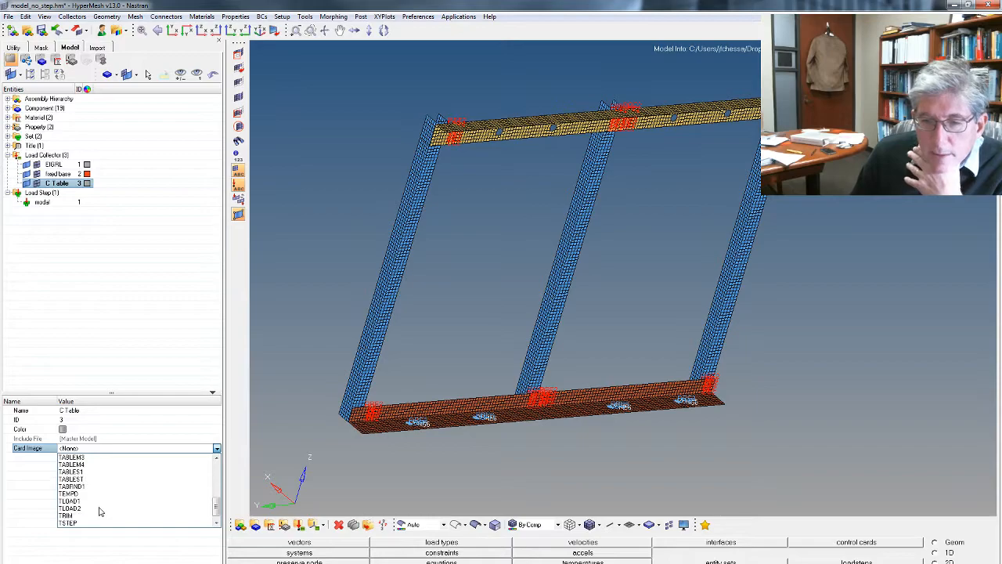
scroll(98, 505, up, 1)
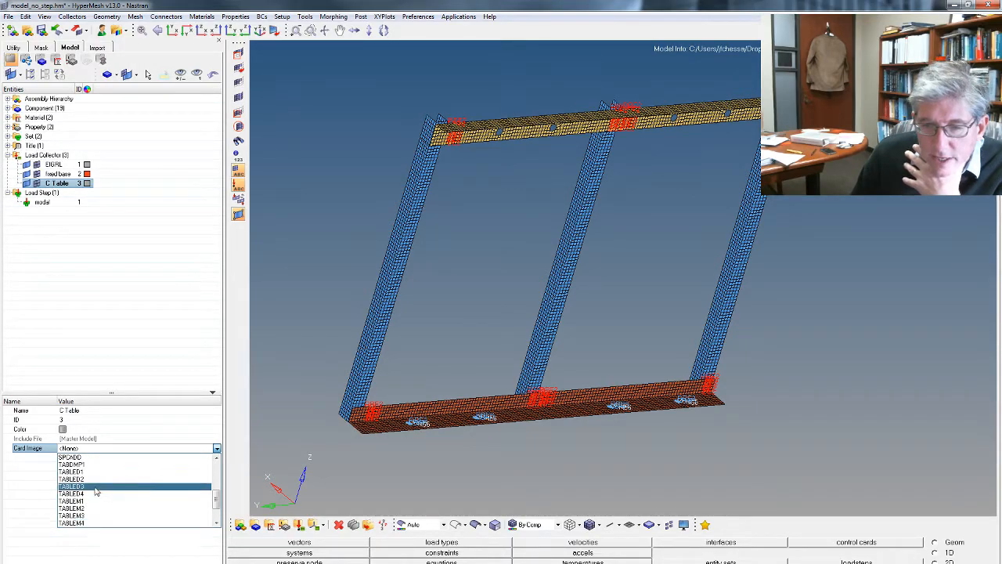
click(88, 474)
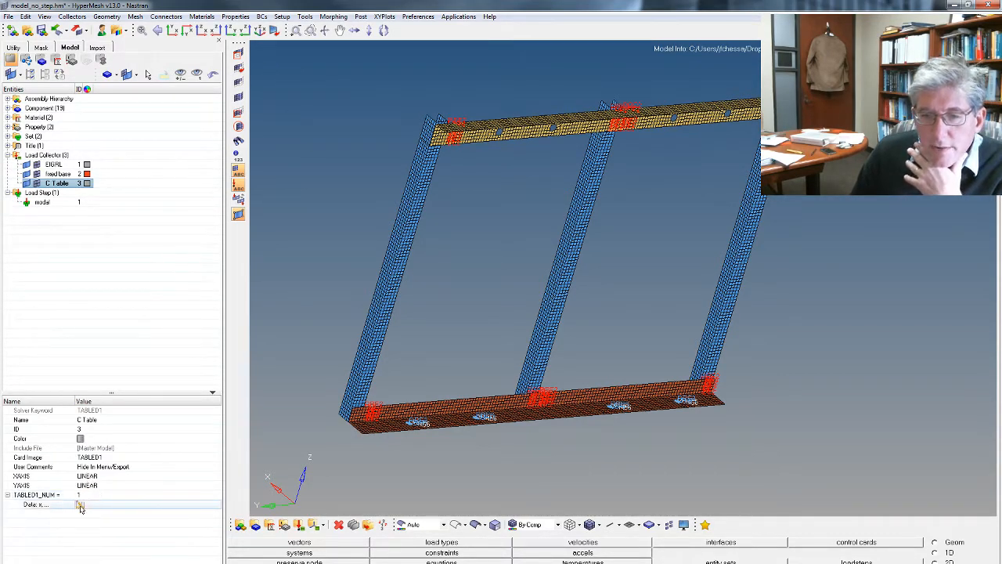
Set TABLED1_NUM to 4 for C Table and open its x-y data table.
click(89, 495)
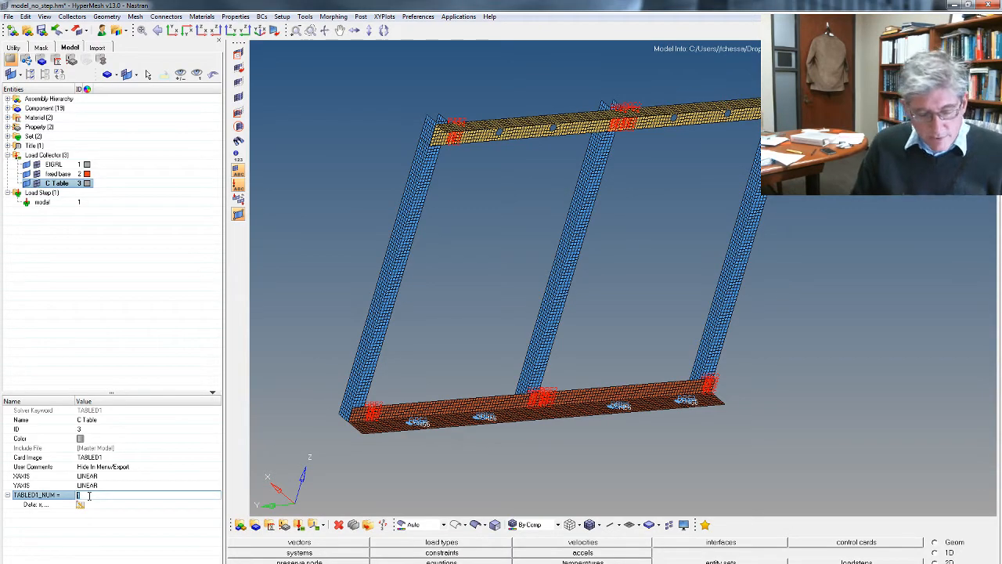
text(4)
click(84, 505)
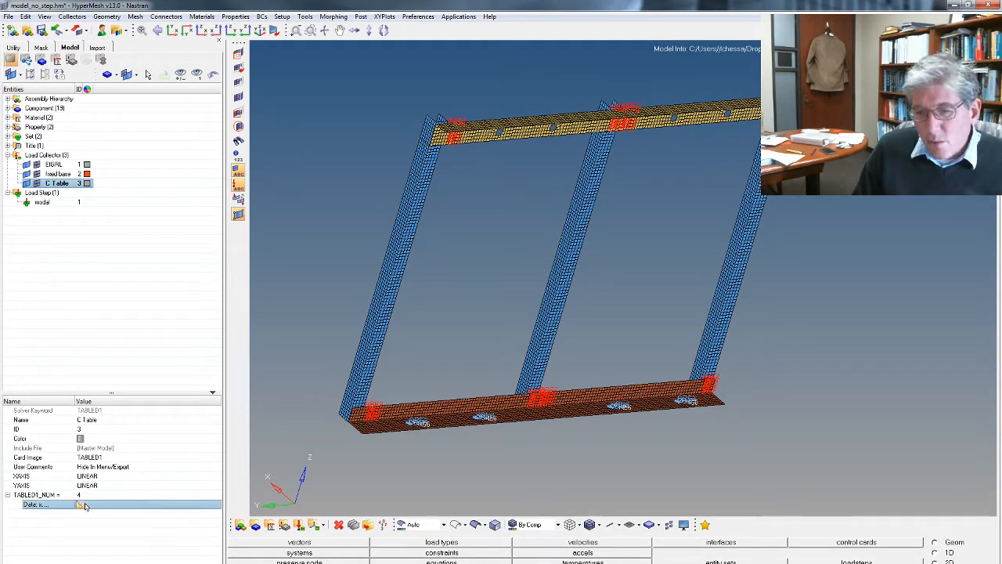
click(81, 505)
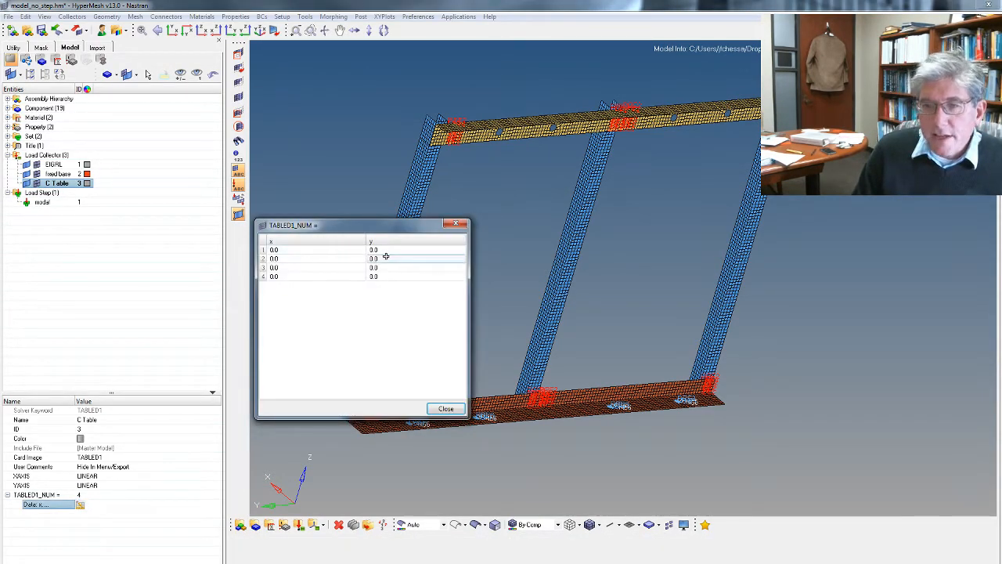
Fill the x column of the TABLED1 data with 10, 100, 250 and 100.
click(307, 250)
click(306, 249)
text(10)
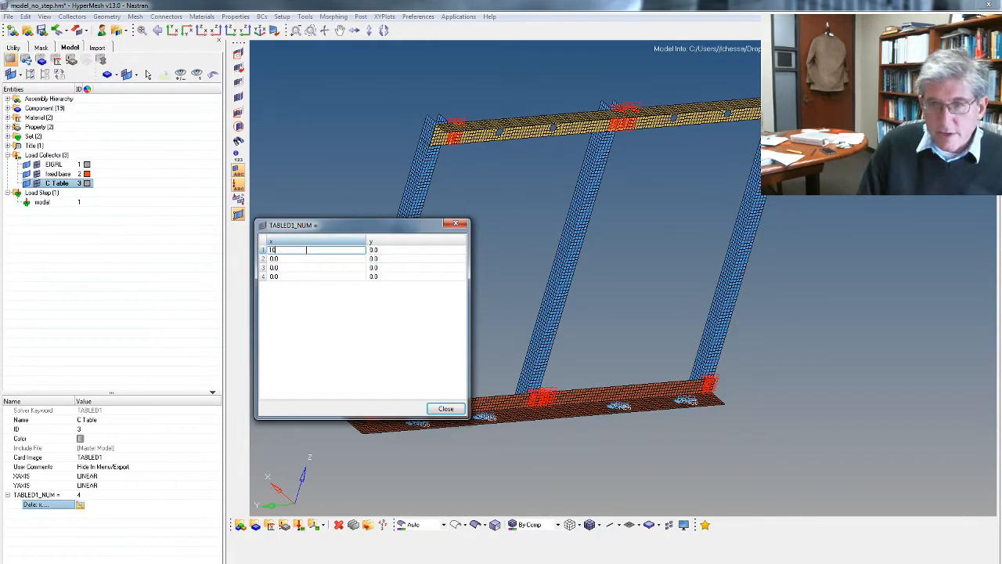
key(Return)
text(100)
key(Return)
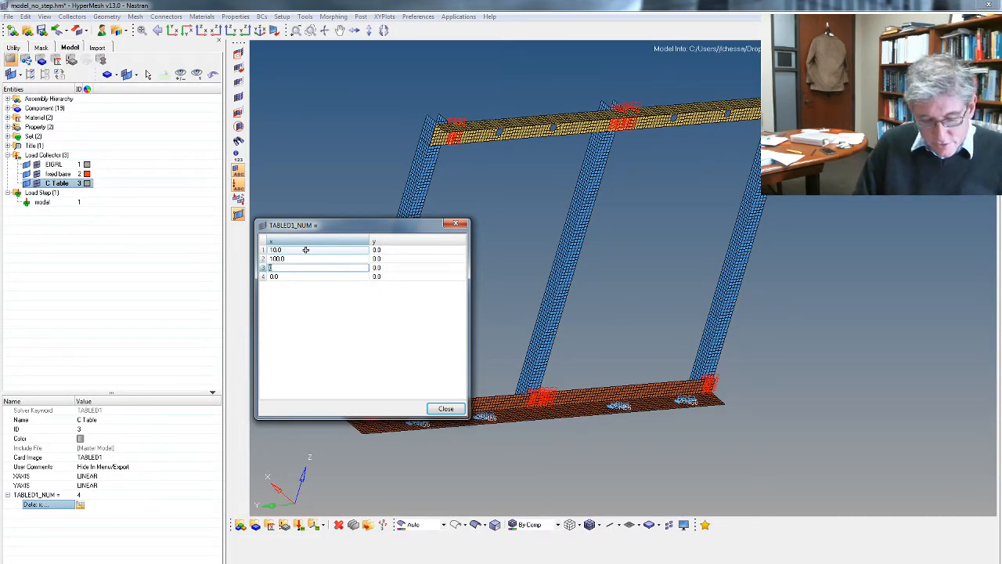
text(200)
key(Return)
text(100)
Fill the y column of the TABLED1 data with 1, 5, 5 and 1, and close the table.
click(374, 250)
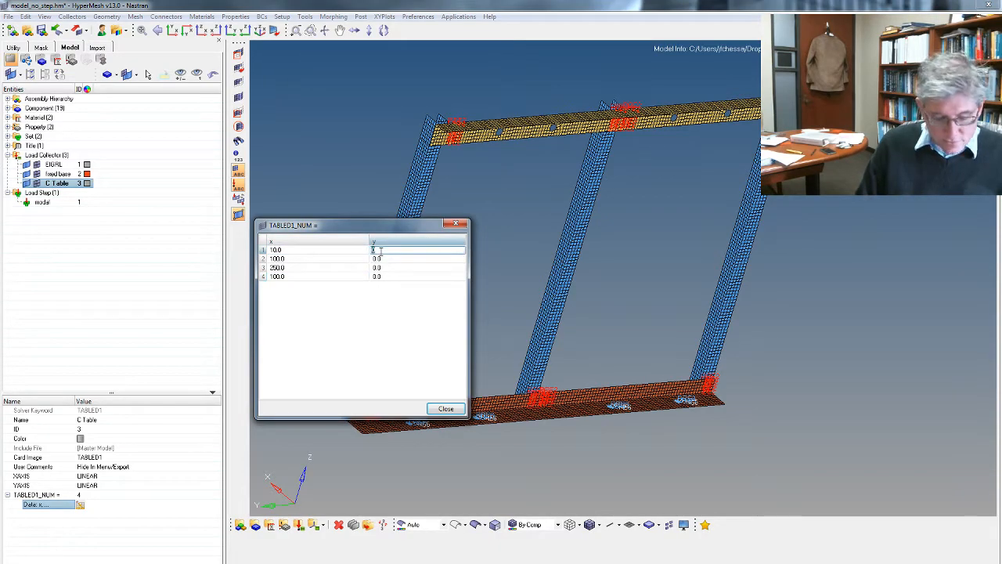
text(1)
key(Return)
text(5)
key(Return)
text(5)
key(Return)
text(1)
key(Return)
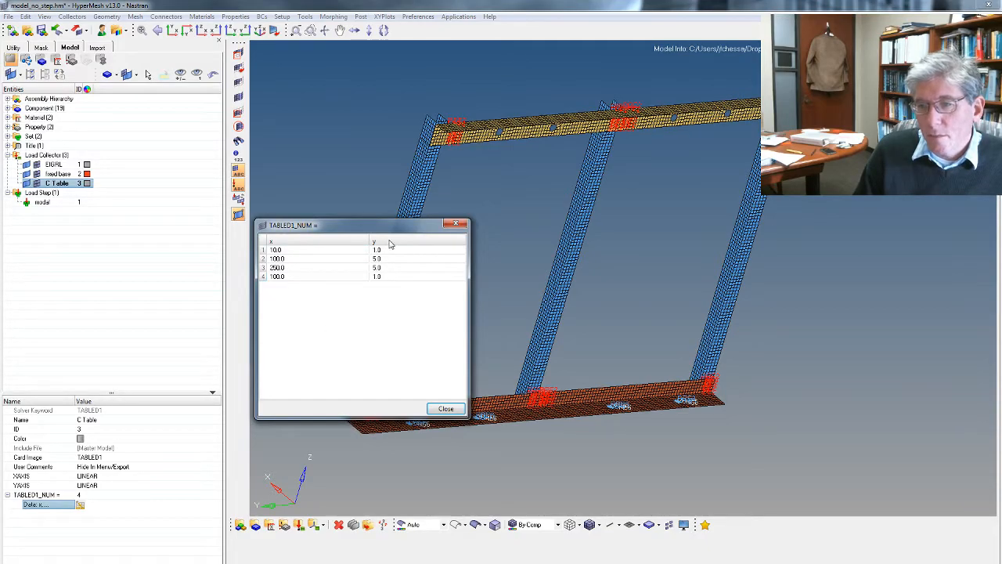
click(445, 408)
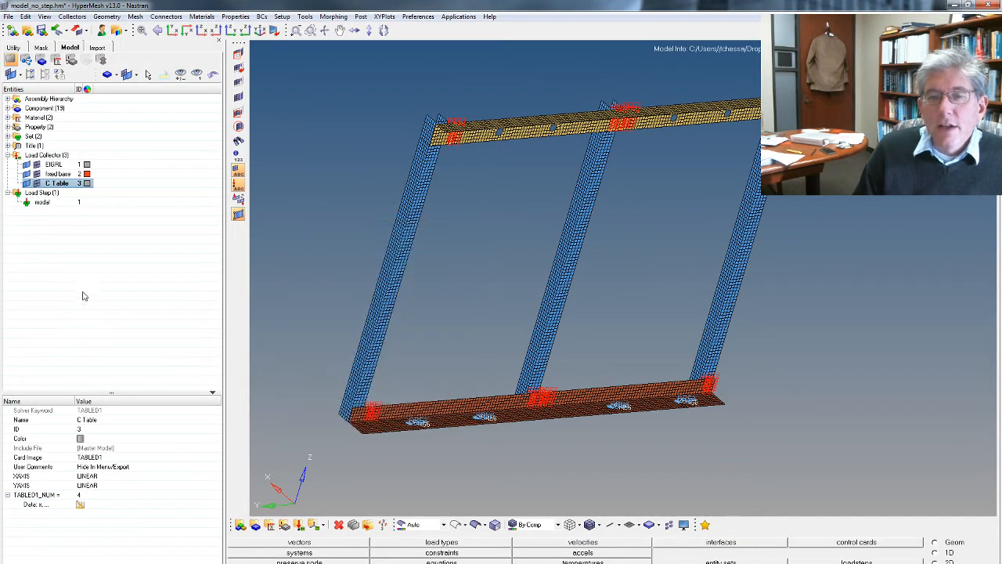
Create another load collector below C Table, keeping its default name.
right_click(55, 268)
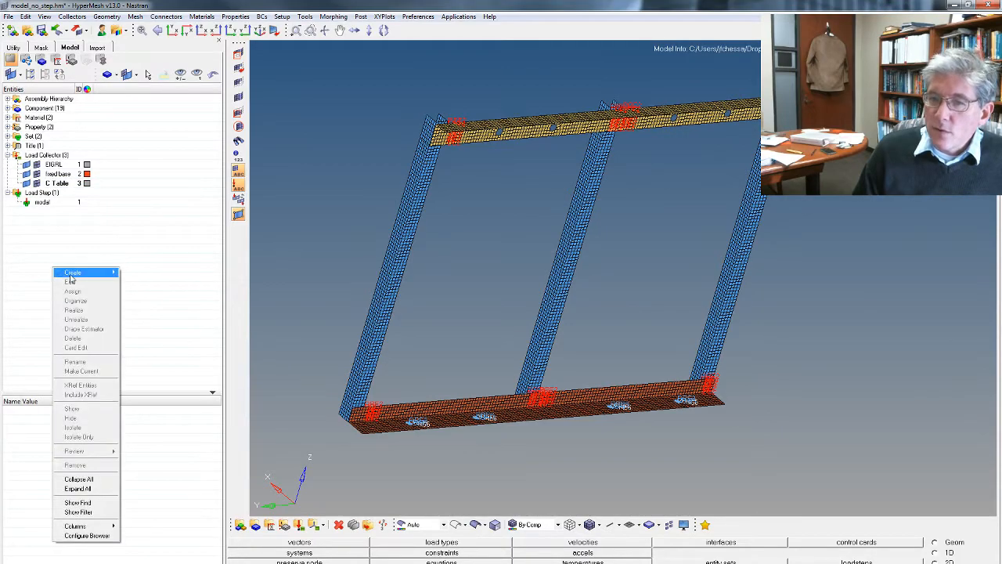
mouse_move(81, 275)
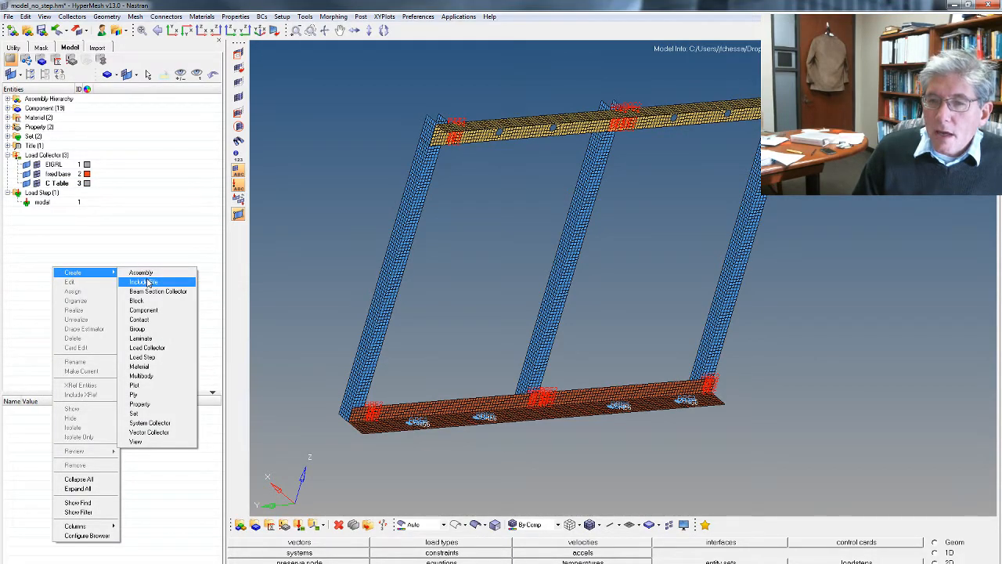
right_click(68, 239)
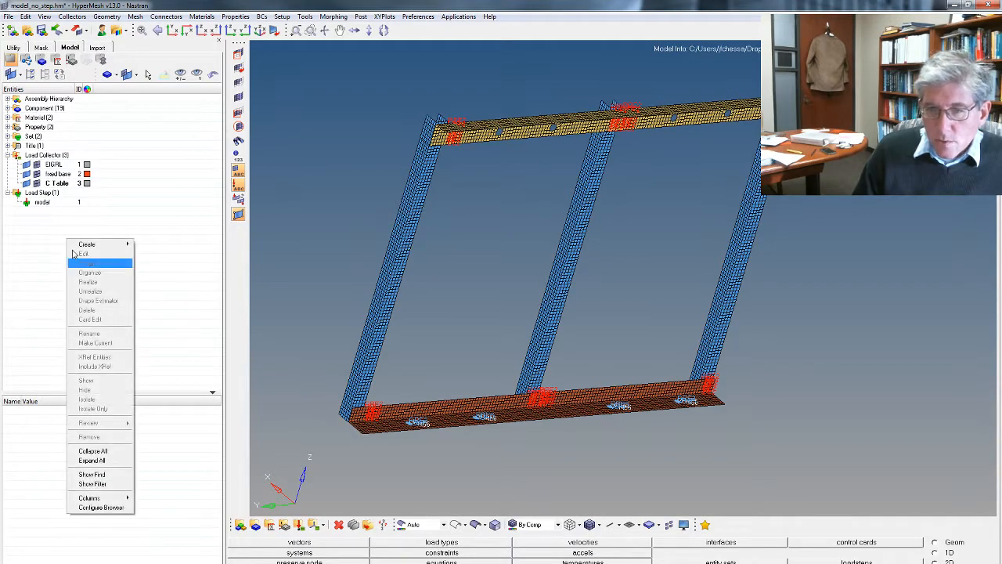
mouse_move(106, 245)
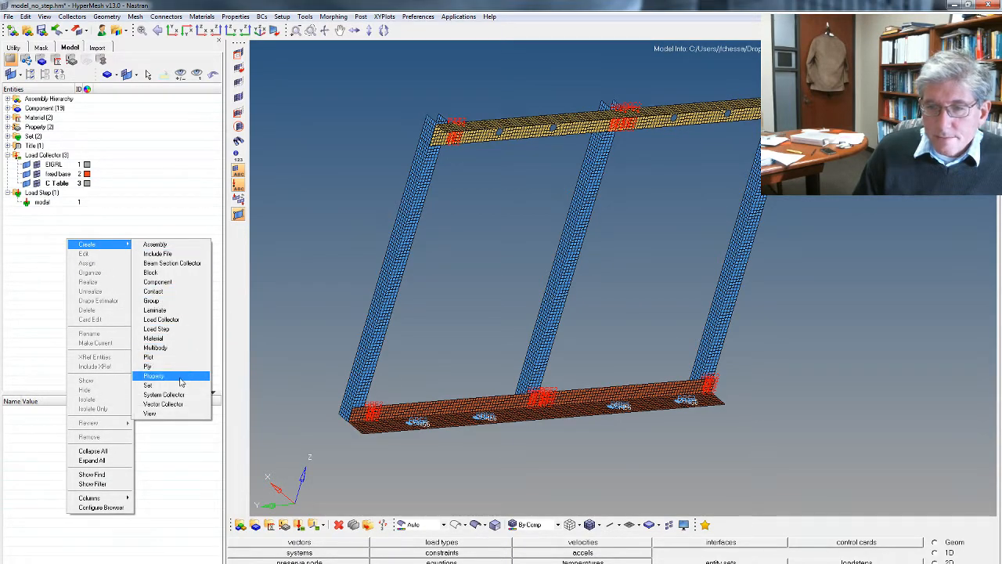
click(168, 320)
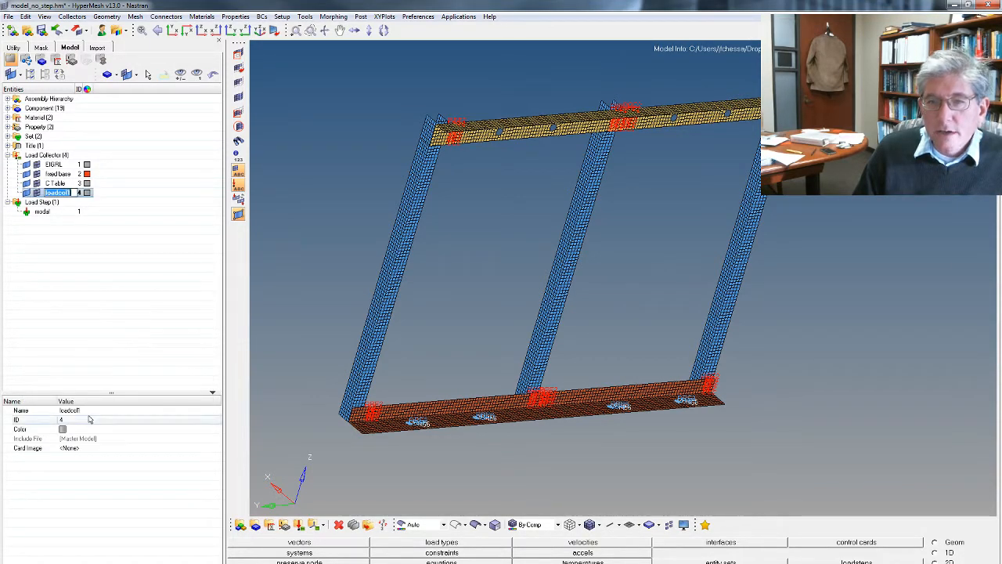
Look through the card images available for the new load collector without assigning one.
click(94, 447)
click(94, 447)
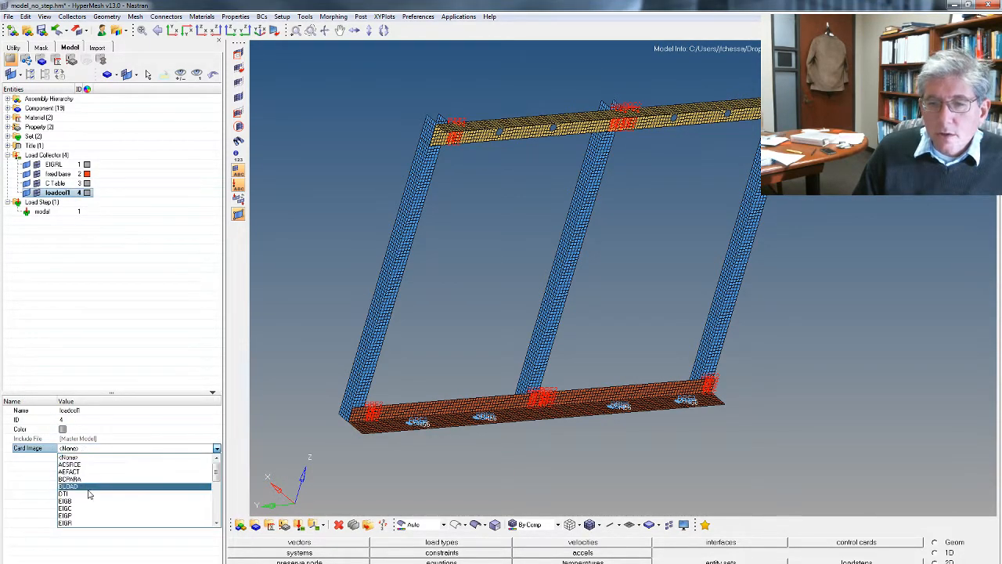
scroll(78, 513, down, 1)
scroll(78, 511, down, 1)
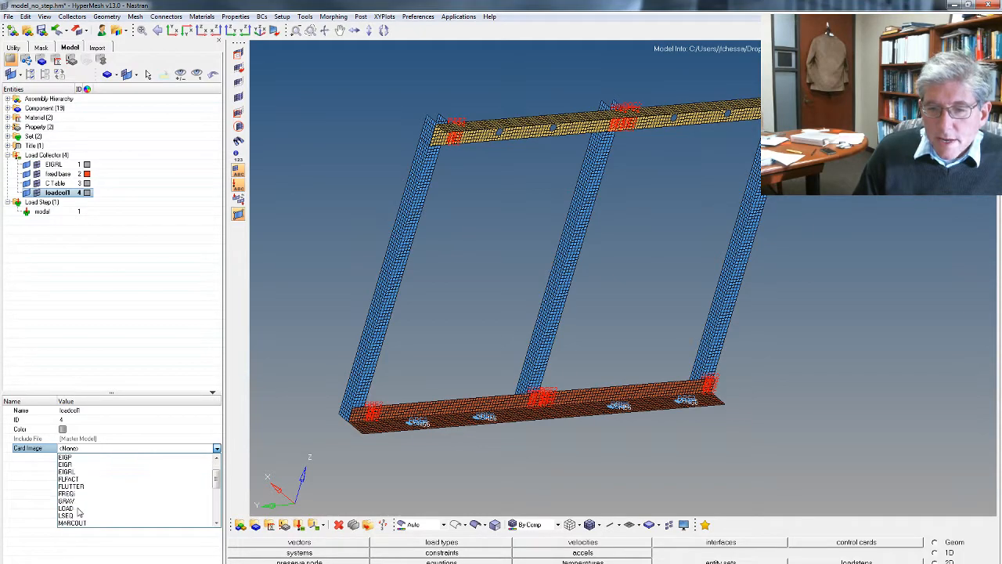
scroll(79, 510, down, 1)
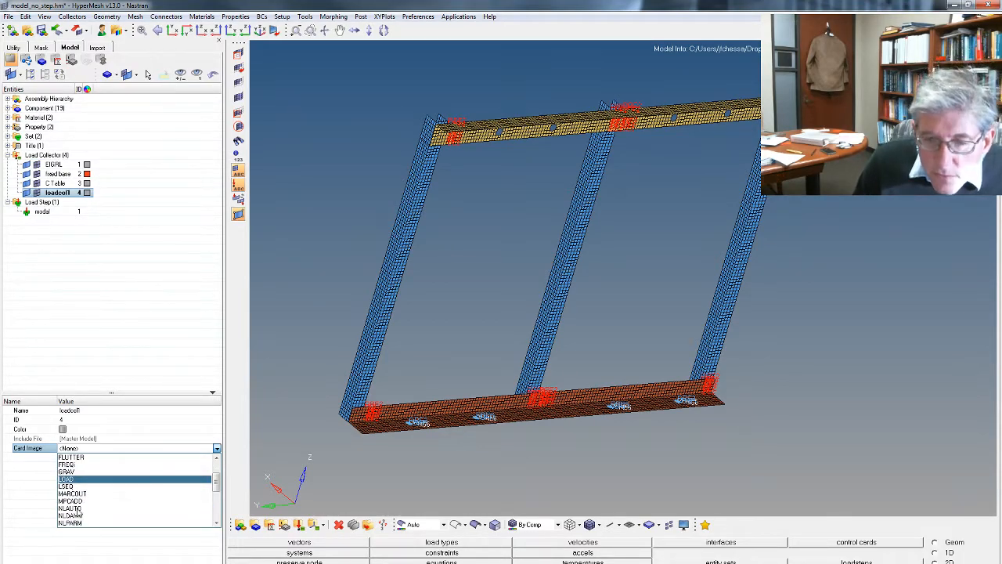
scroll(78, 513, up, 2)
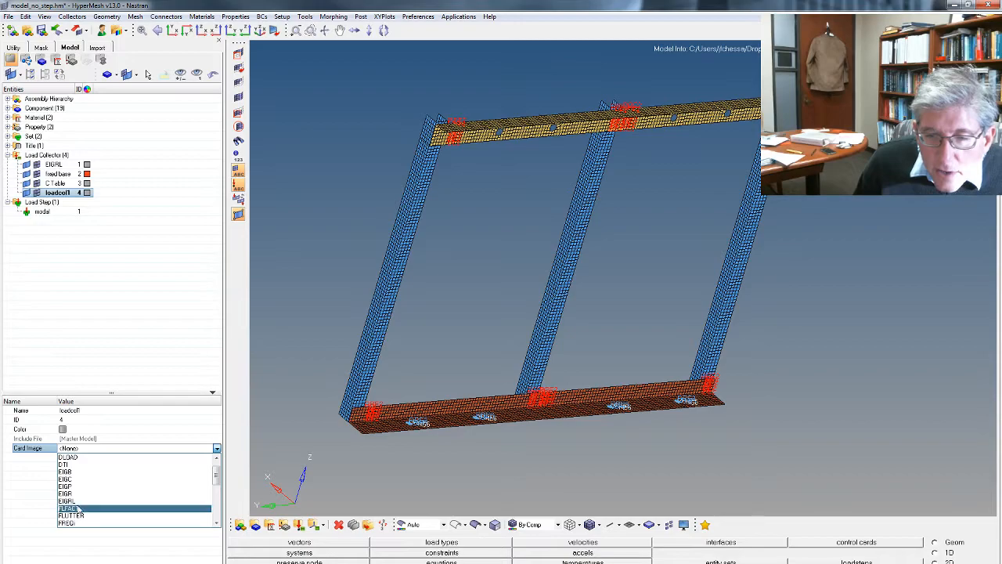
click(88, 344)
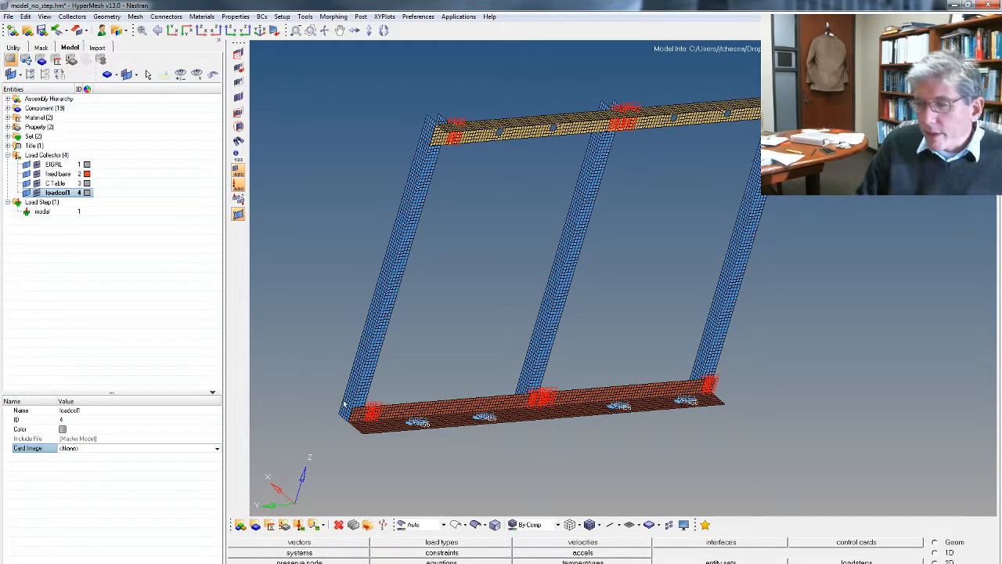
Create a nodal load with only dof1 active and a value of 1 on a lower-middle node of the frame's leftmost upright.
click(440, 553)
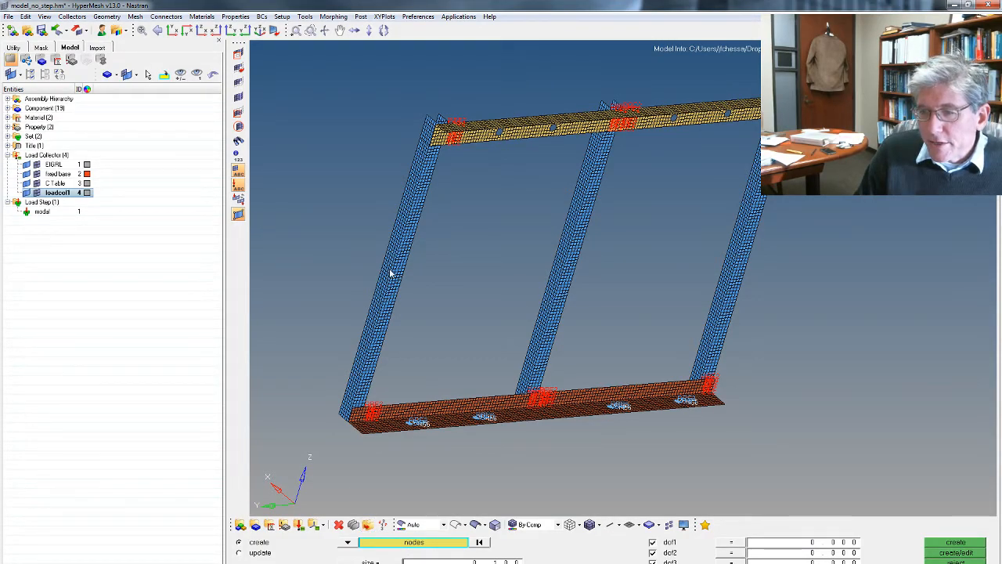
click(756, 563)
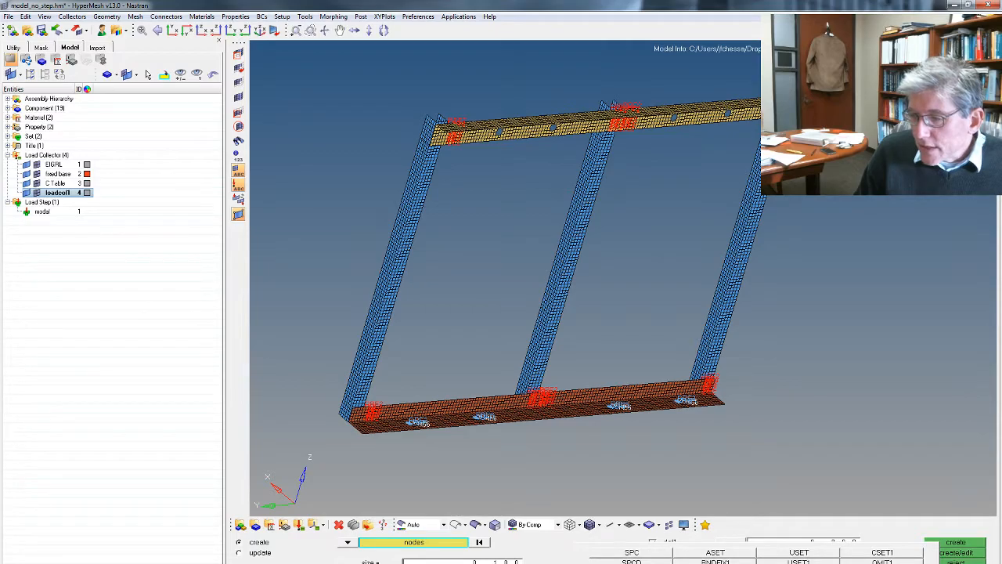
click(632, 562)
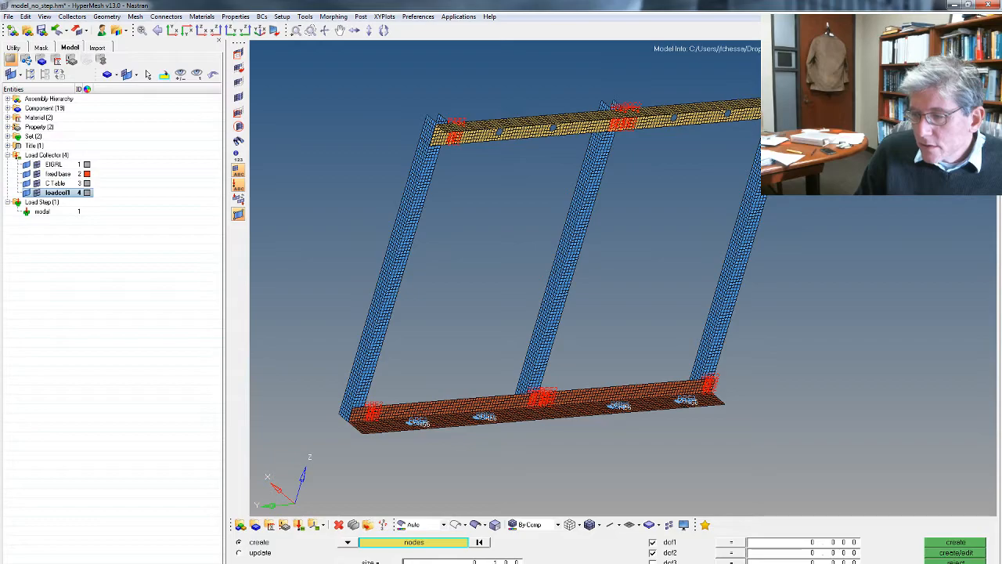
click(802, 546)
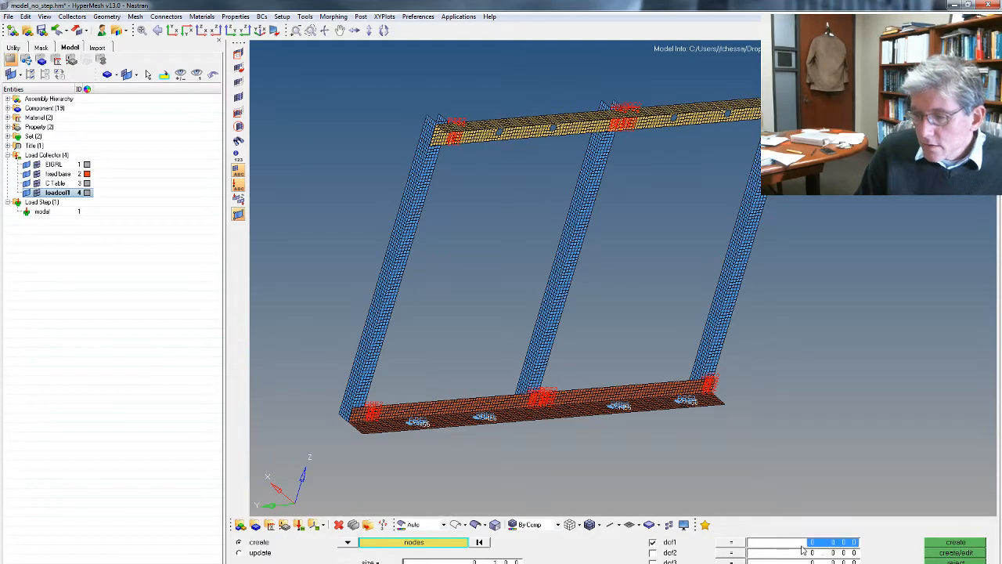
text(1)
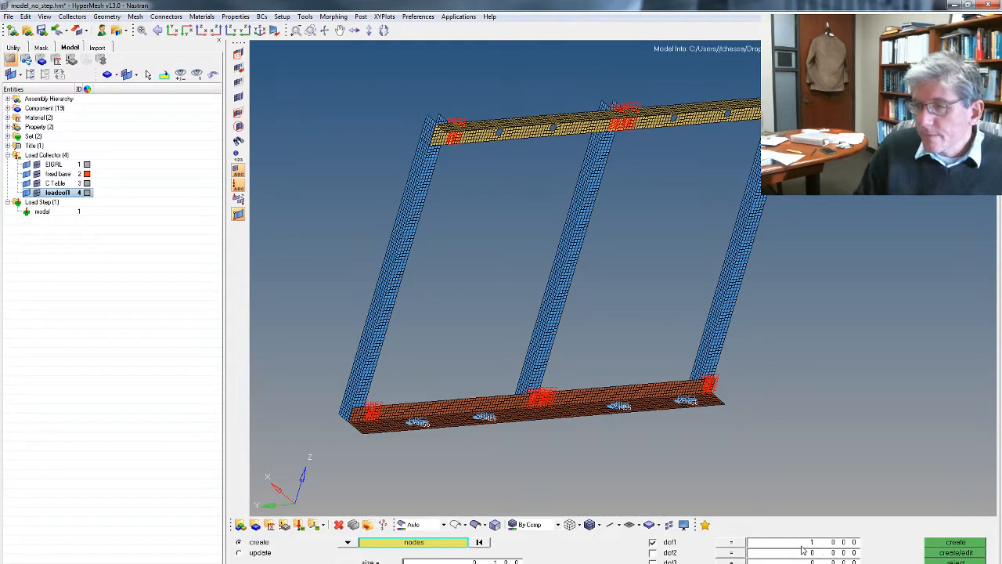
click(376, 312)
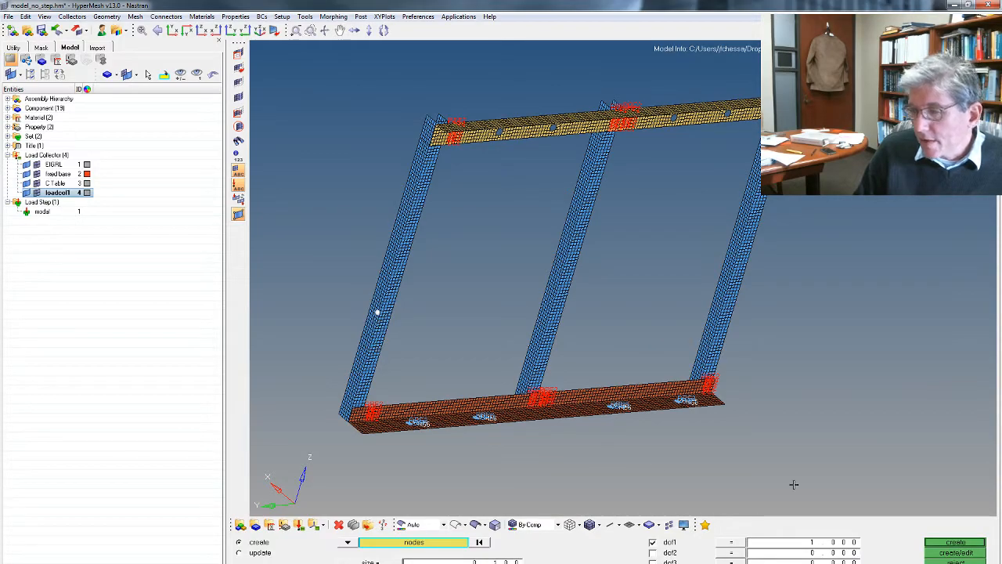
click(953, 542)
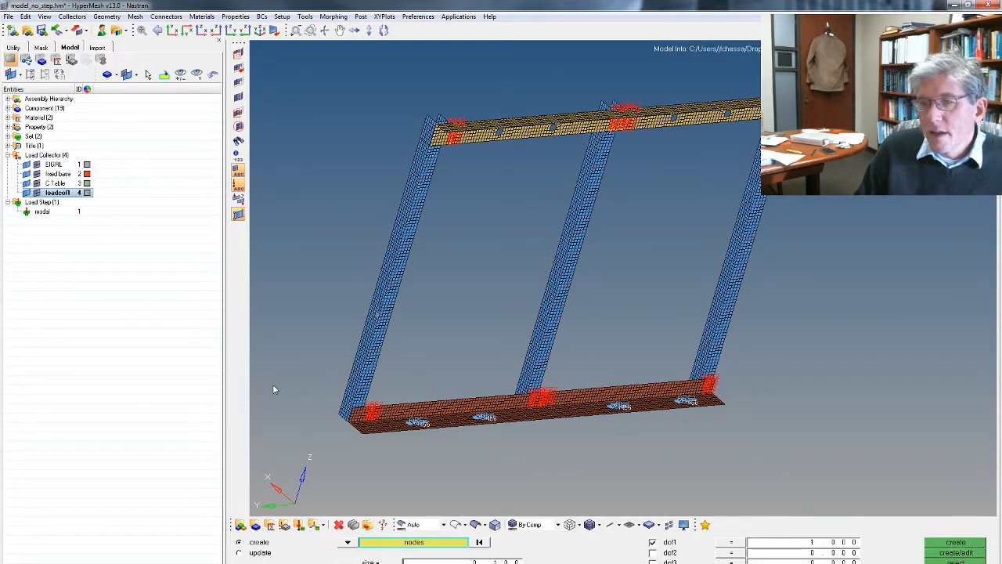
Create another load collector with its default name and assign it the RLOAD1 card image.
right_click(57, 247)
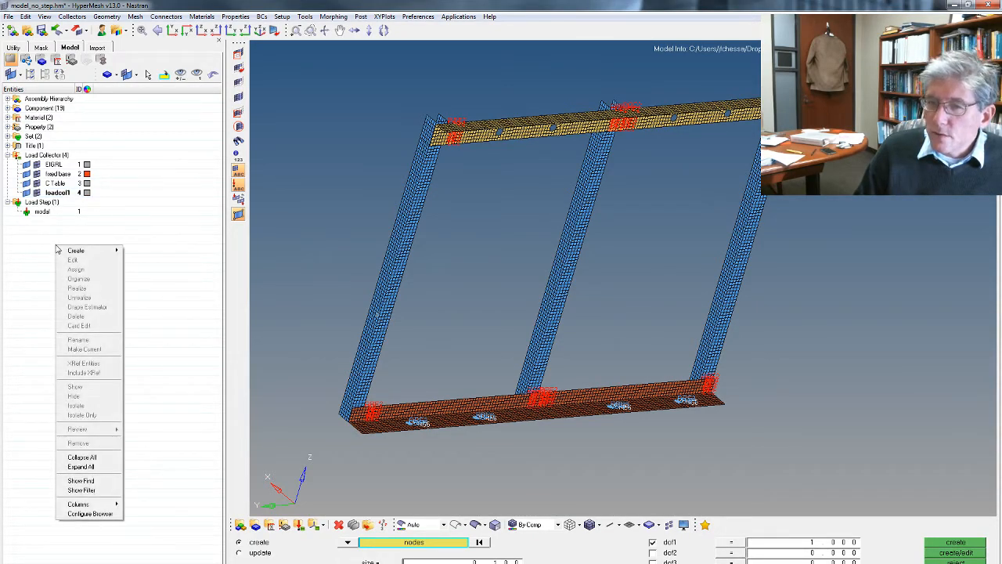
mouse_move(62, 251)
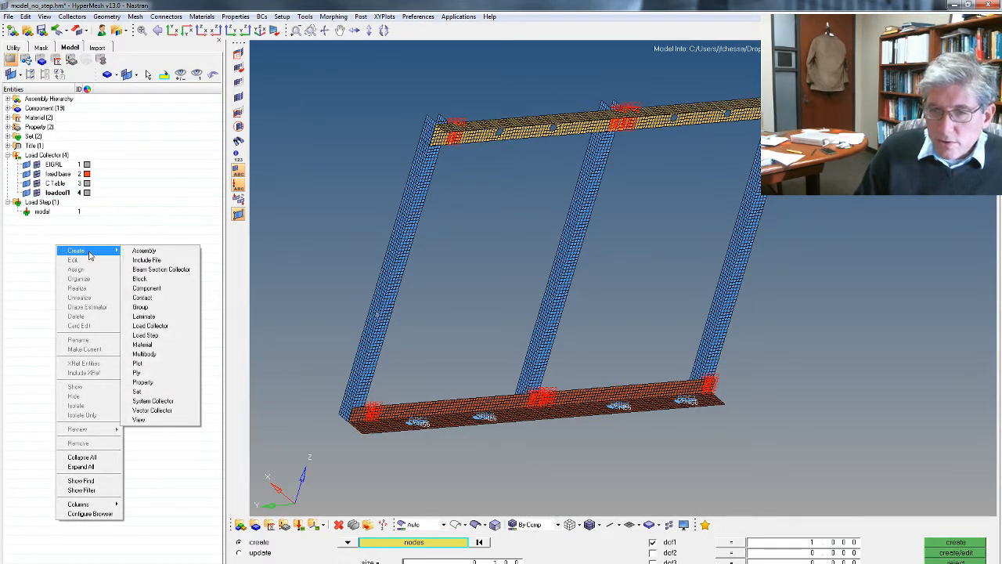
click(152, 326)
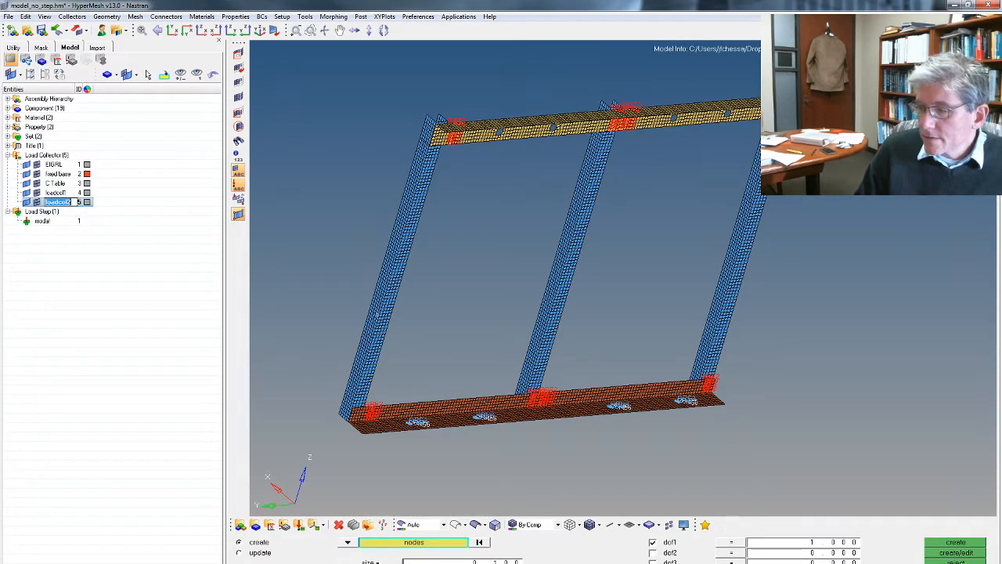
key(Return)
click(83, 449)
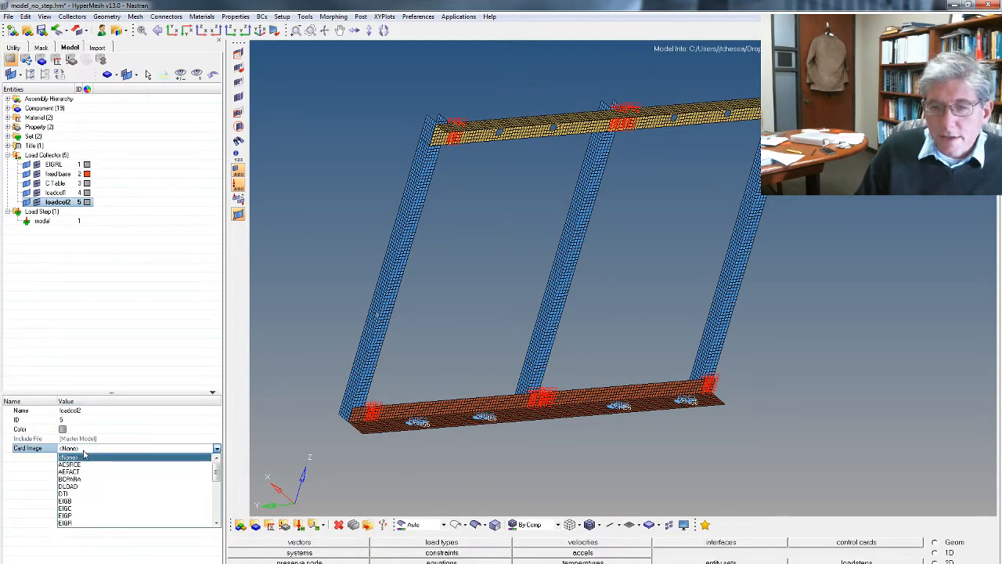
scroll(91, 493, down, 4)
scroll(91, 499, down, 4)
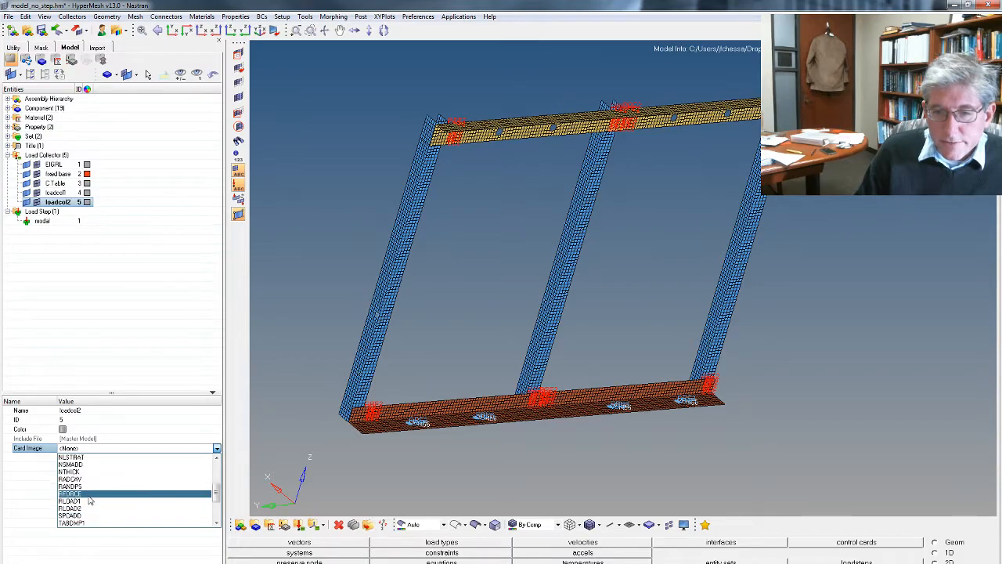
click(88, 507)
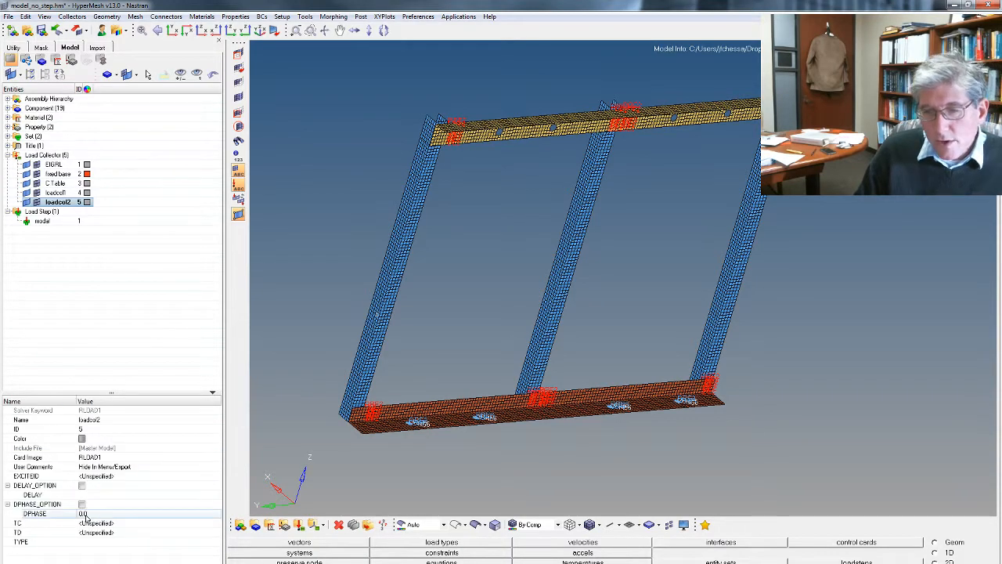
Set the RLOAD1 collector's EXCITEID to loadcol1 and its TC to C Table.
click(96, 476)
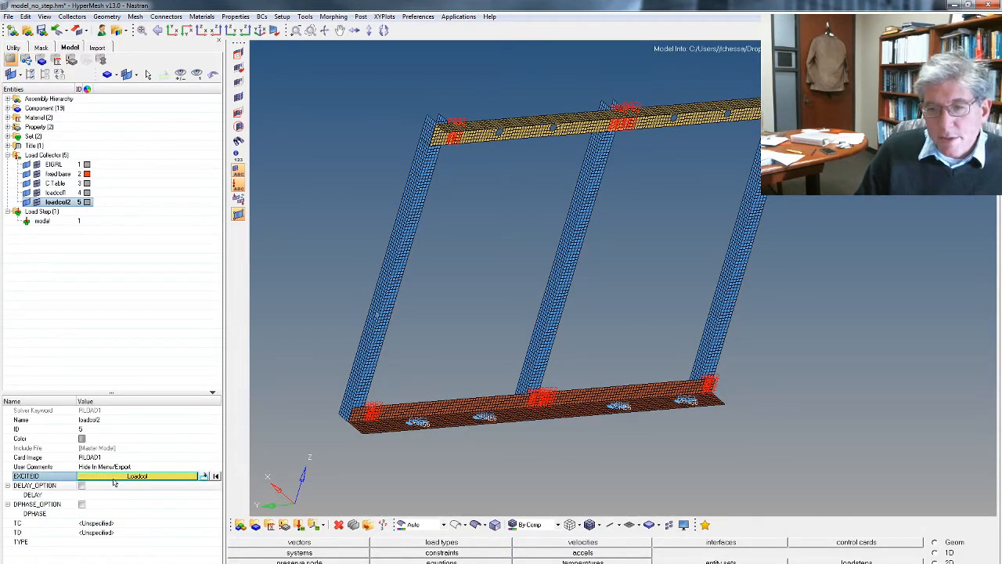
click(114, 477)
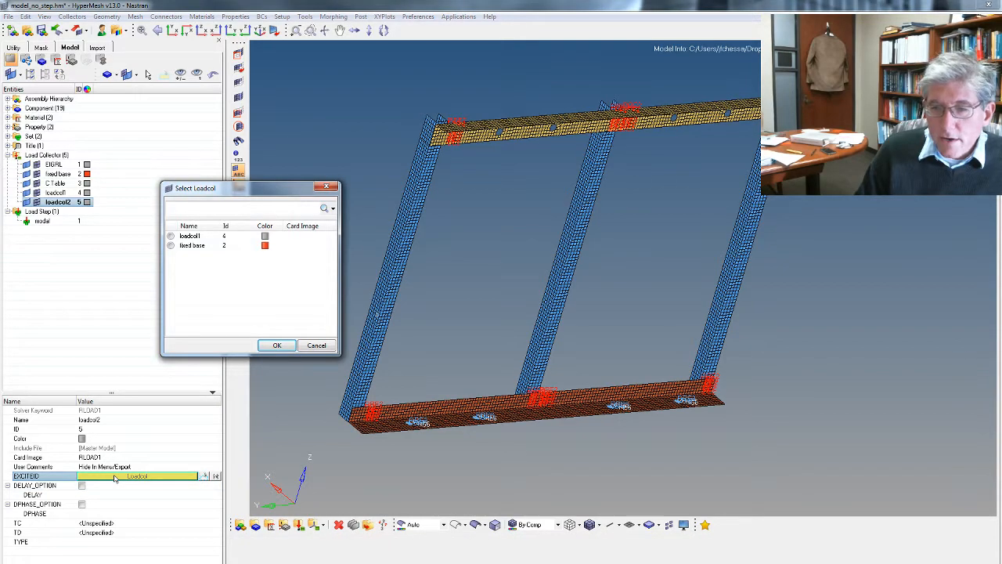
click(193, 239)
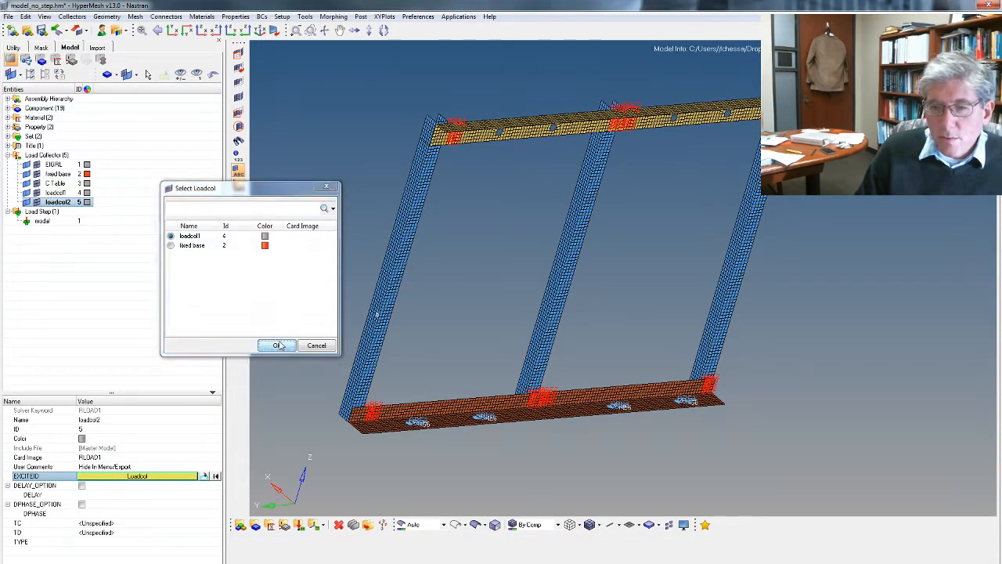
click(277, 345)
click(114, 523)
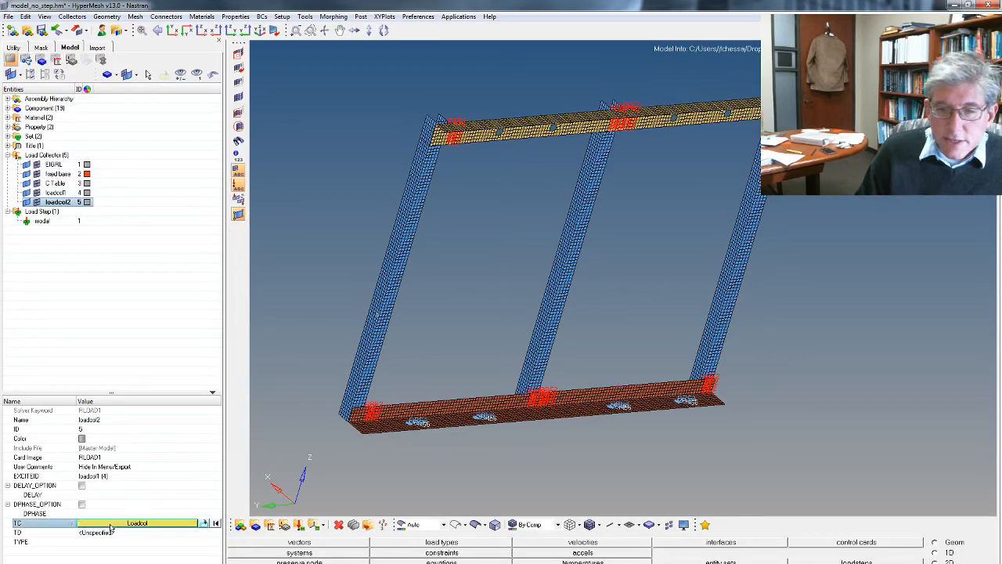
click(116, 526)
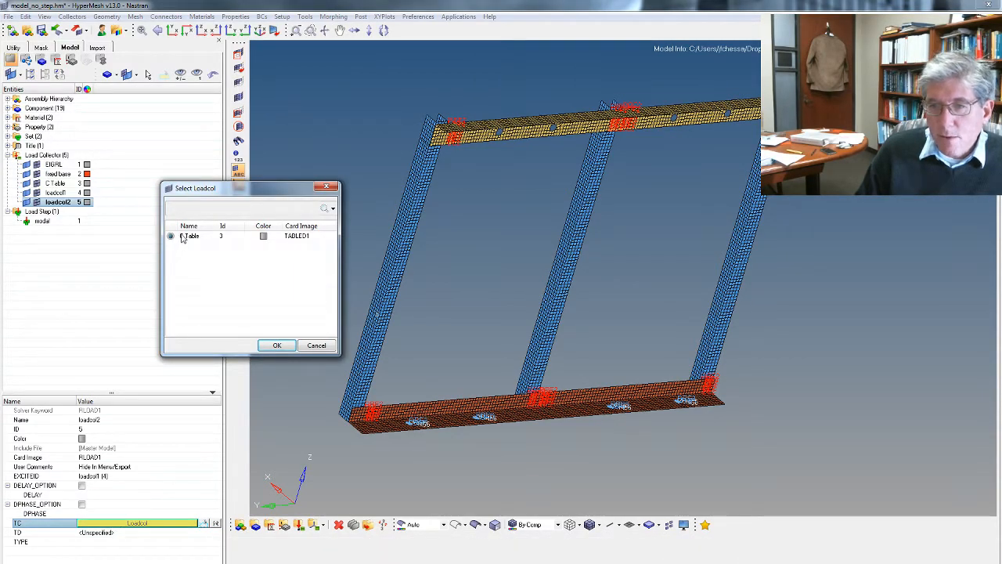
click(276, 346)
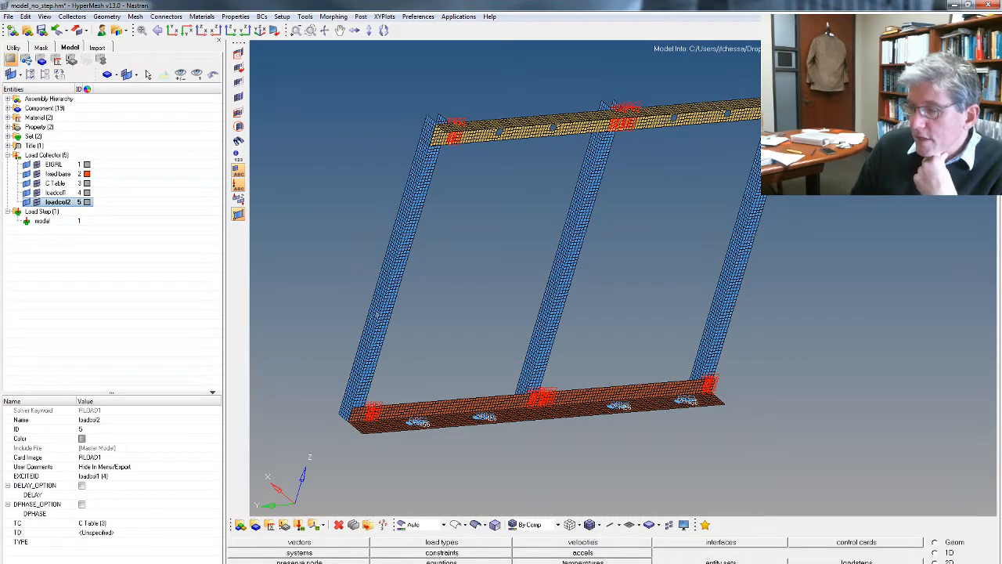
Prepare a load step named "freq resposn" of type freq. resp (direct) and reference loadcol2 in it.
click(857, 561)
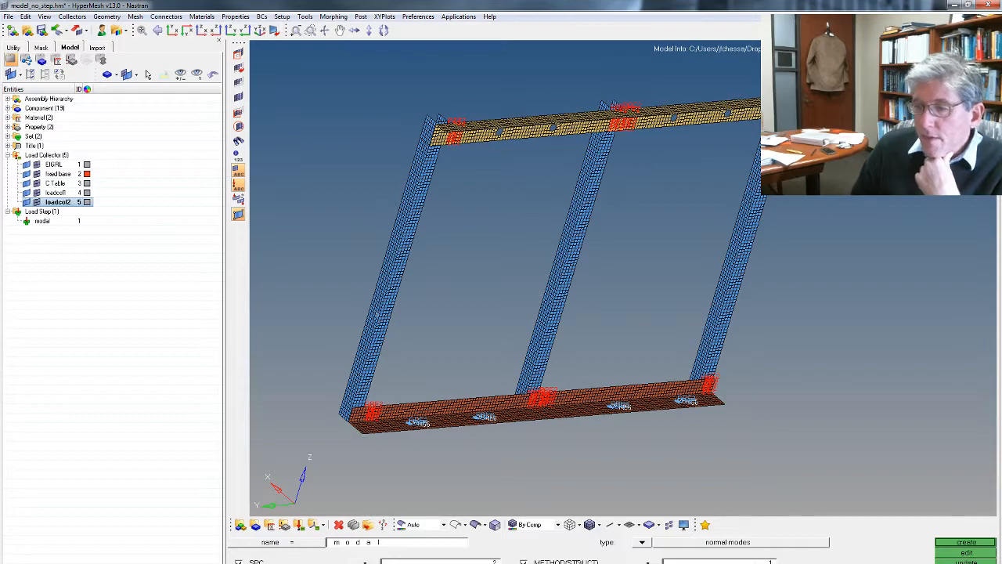
click(387, 550)
key(BackSpace)
text(freq resposn)
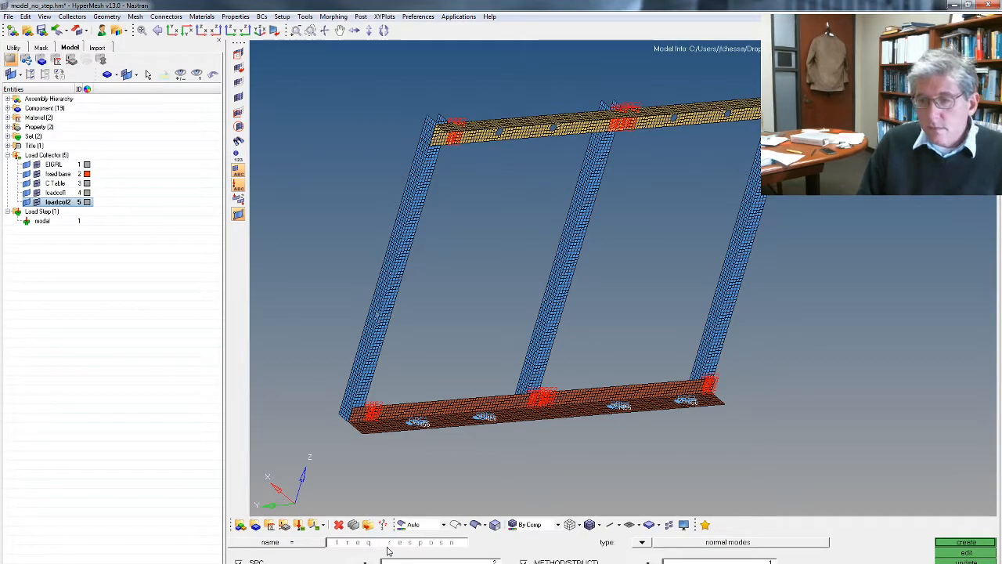
click(643, 543)
click(329, 563)
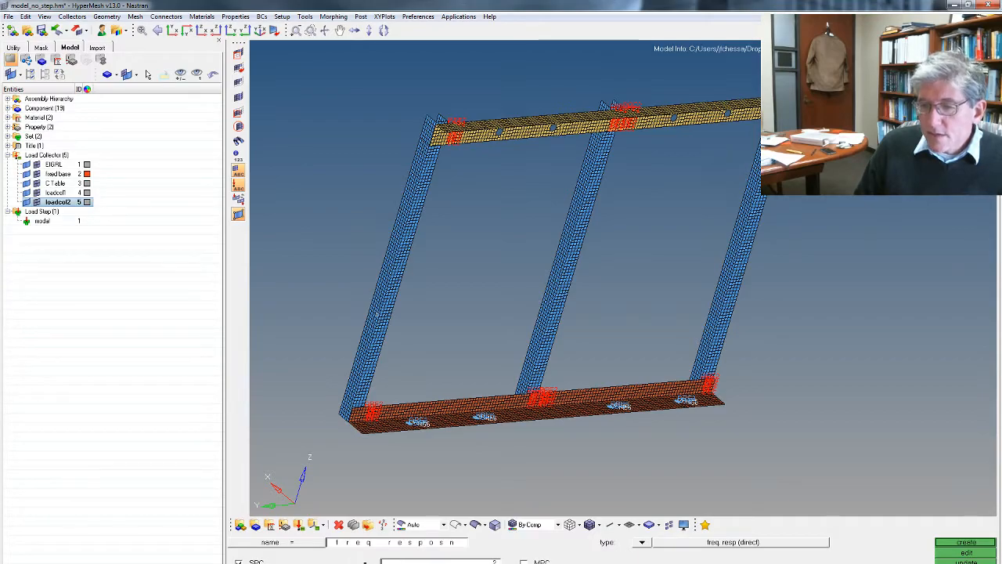
click(438, 563)
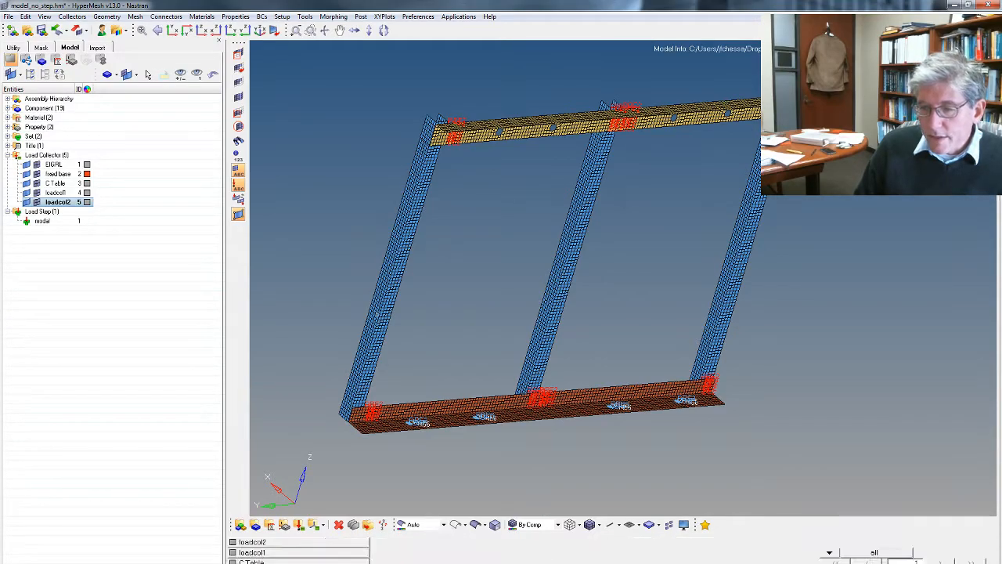
click(286, 543)
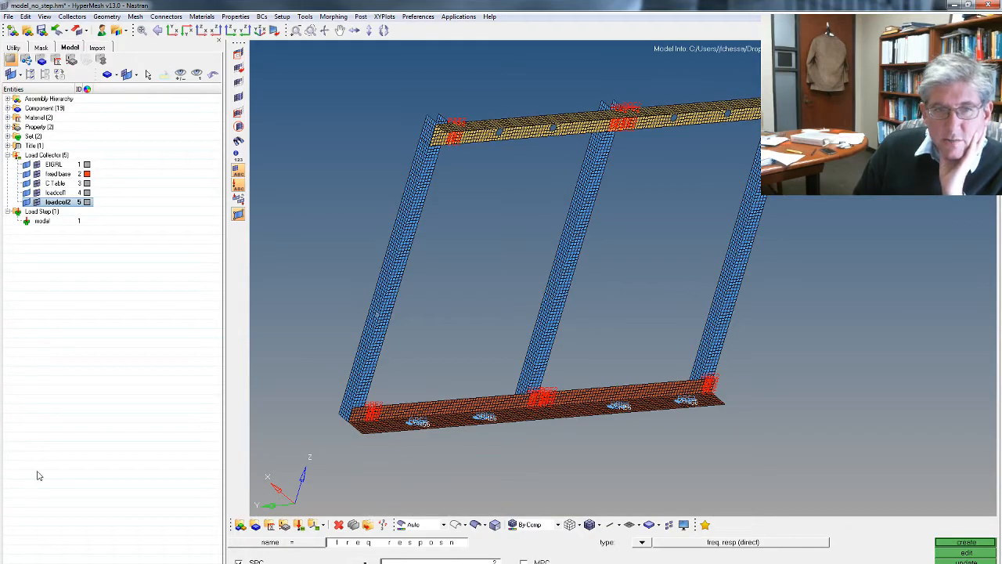
Create a further load collector below loadcol2, keeping its default name.
right_click(49, 301)
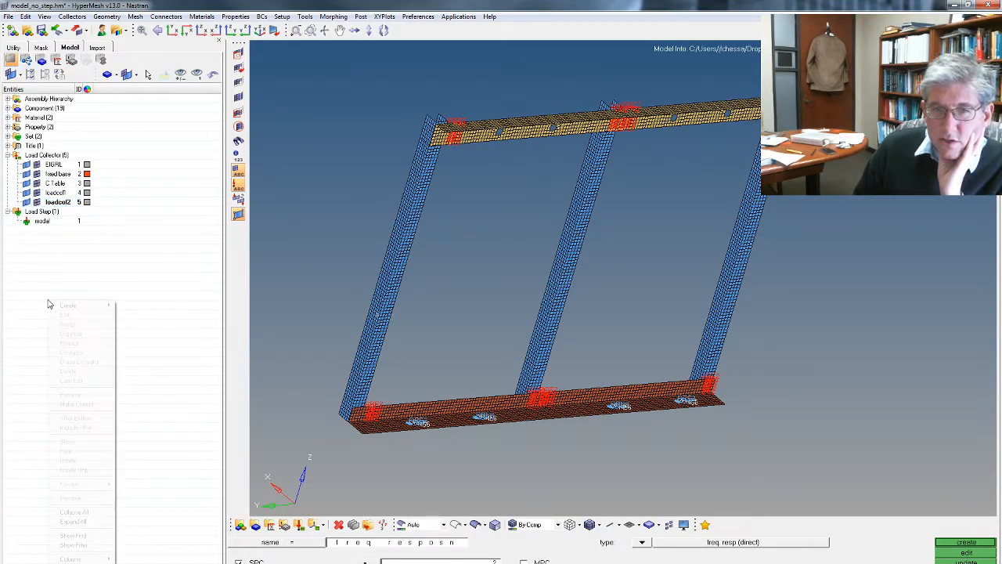
mouse_move(78, 305)
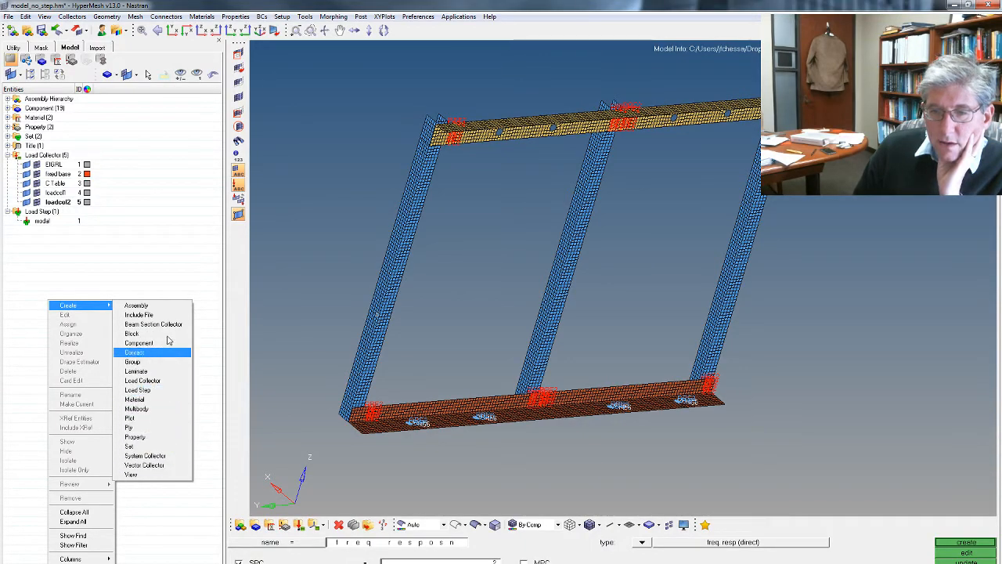
click(153, 381)
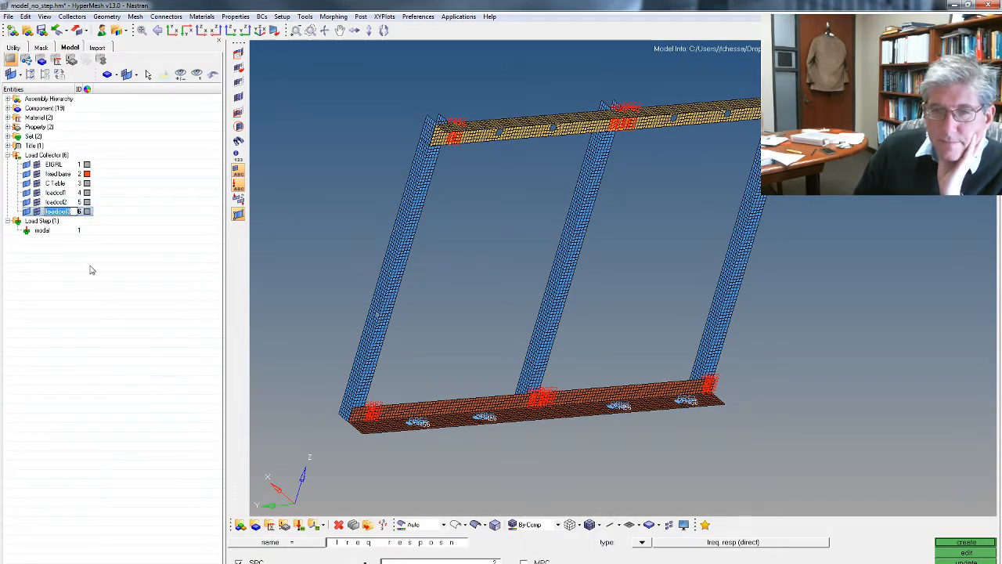
click(32, 213)
right_click(33, 213)
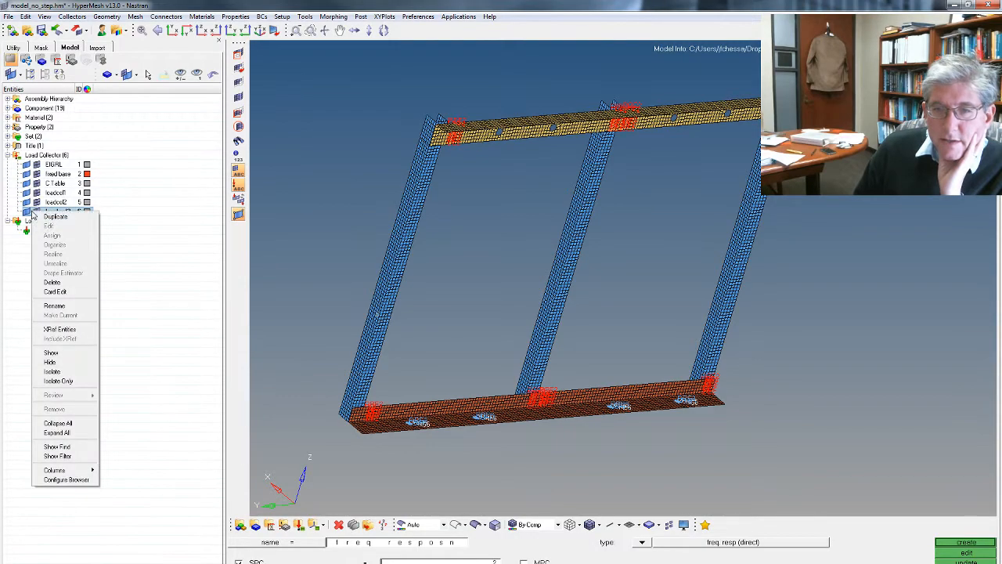
click(136, 297)
click(57, 213)
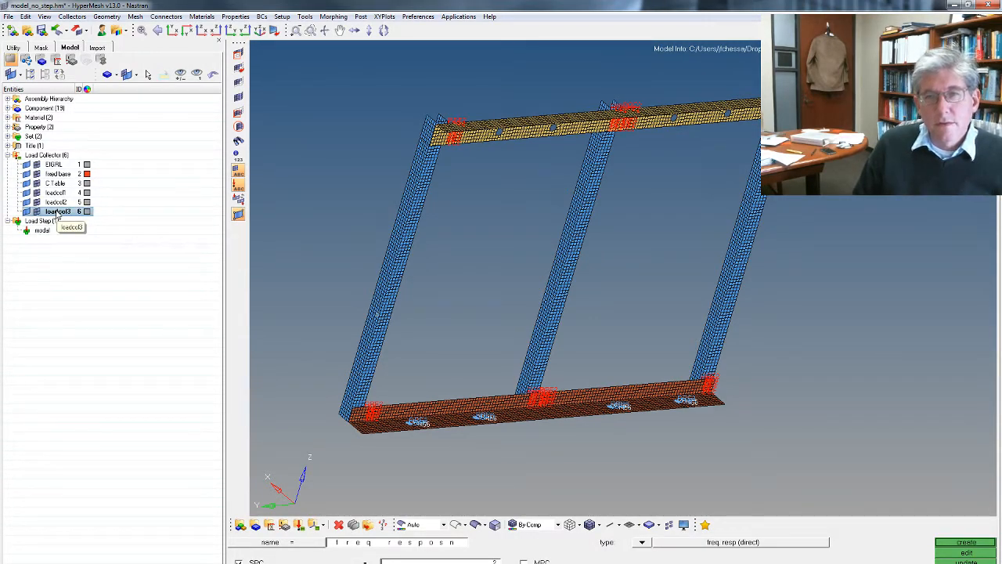
right_click(58, 217)
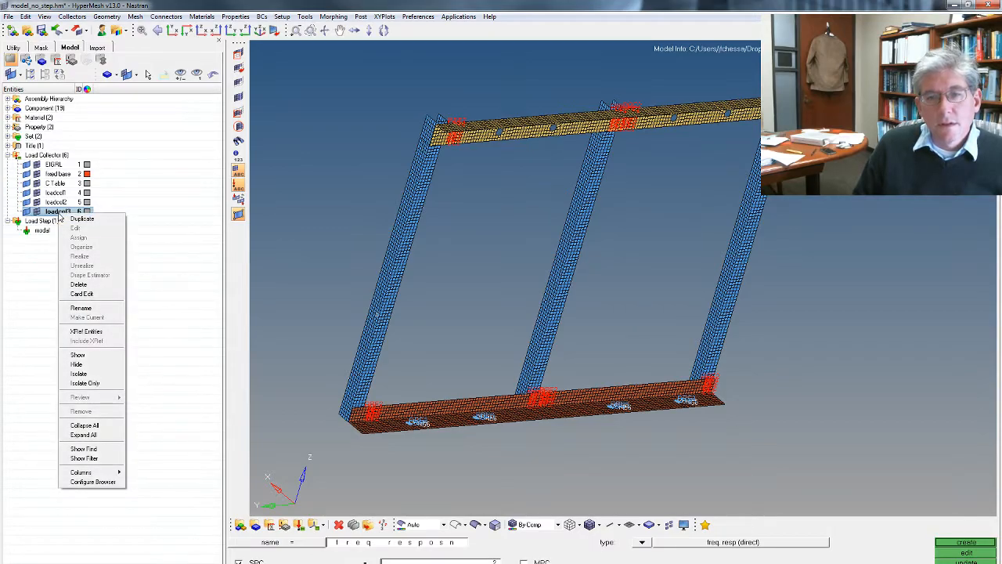
click(81, 307)
key(Return)
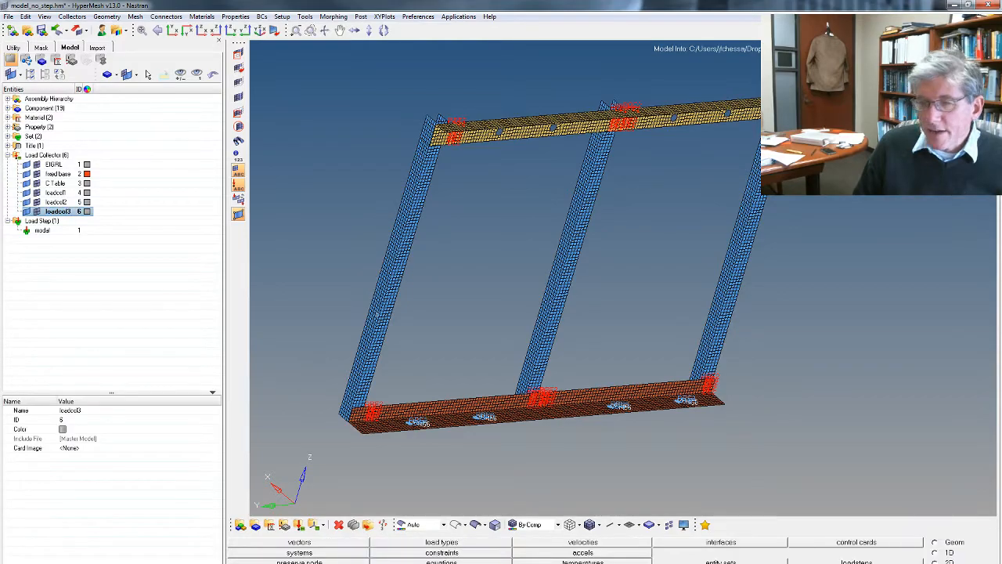
Assign the FREQi card image to loadcol3 and enable its FREQ1 option.
click(75, 448)
click(77, 449)
scroll(92, 493, down, 4)
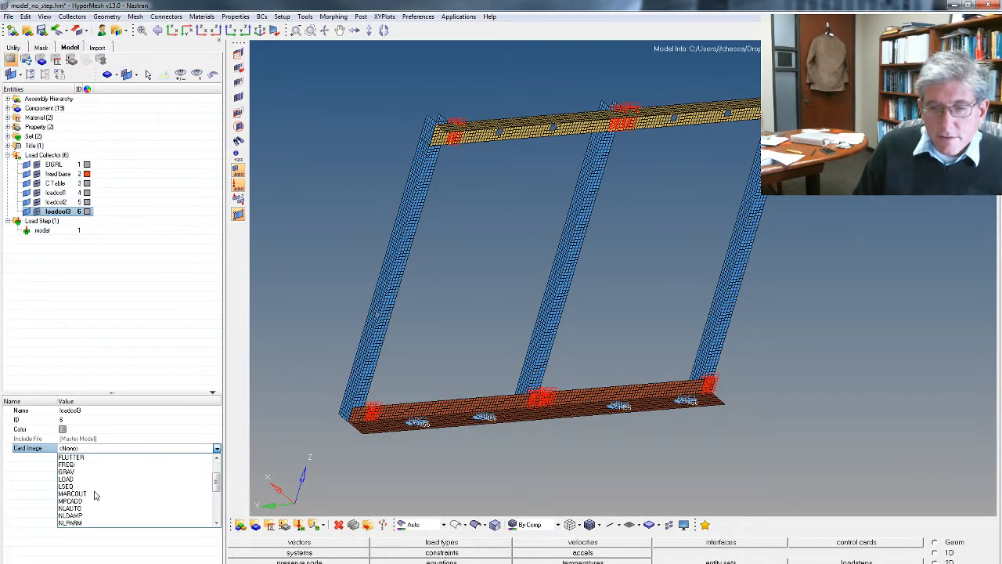
scroll(94, 495, up, 3)
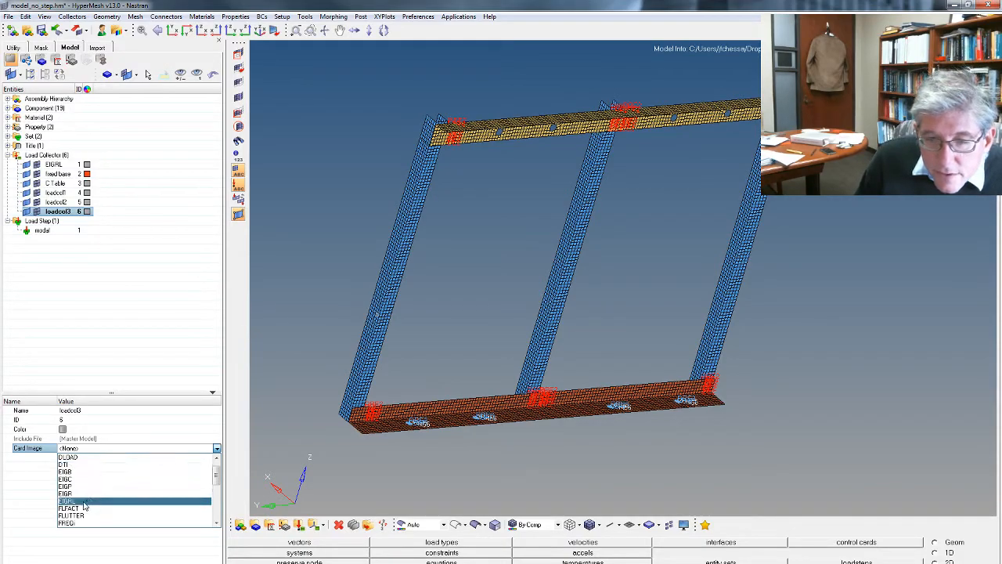
scroll(83, 505, down, 3)
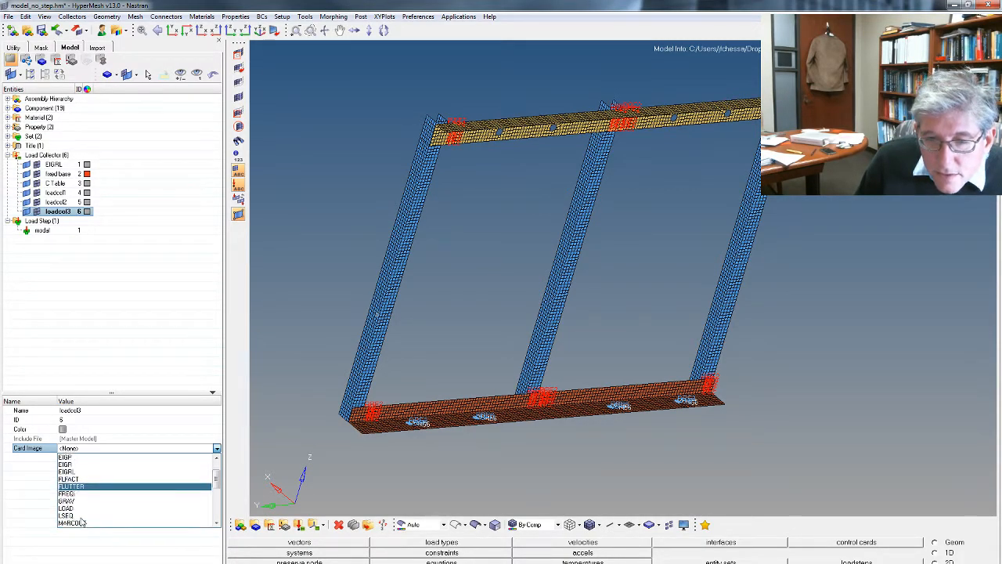
click(83, 495)
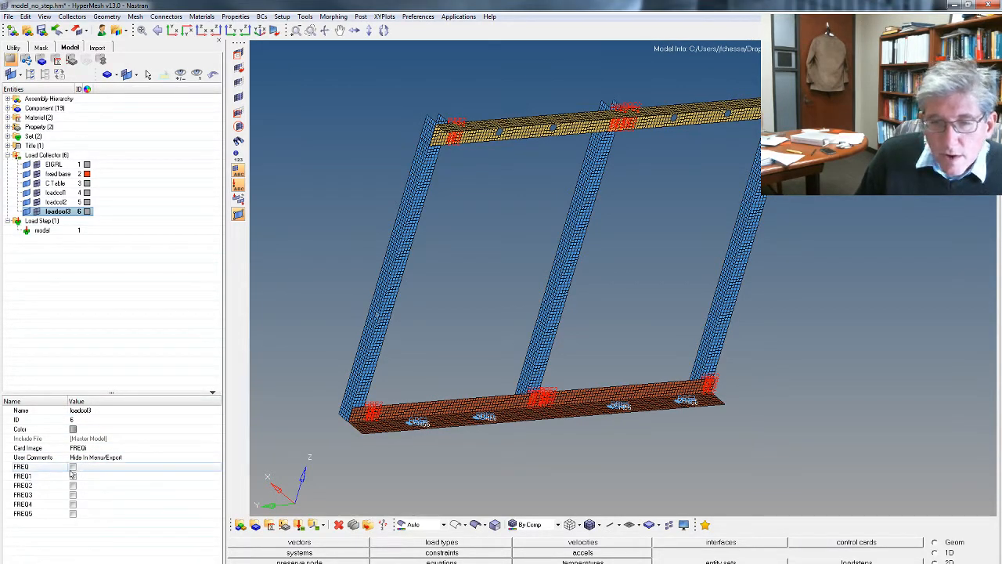
click(72, 476)
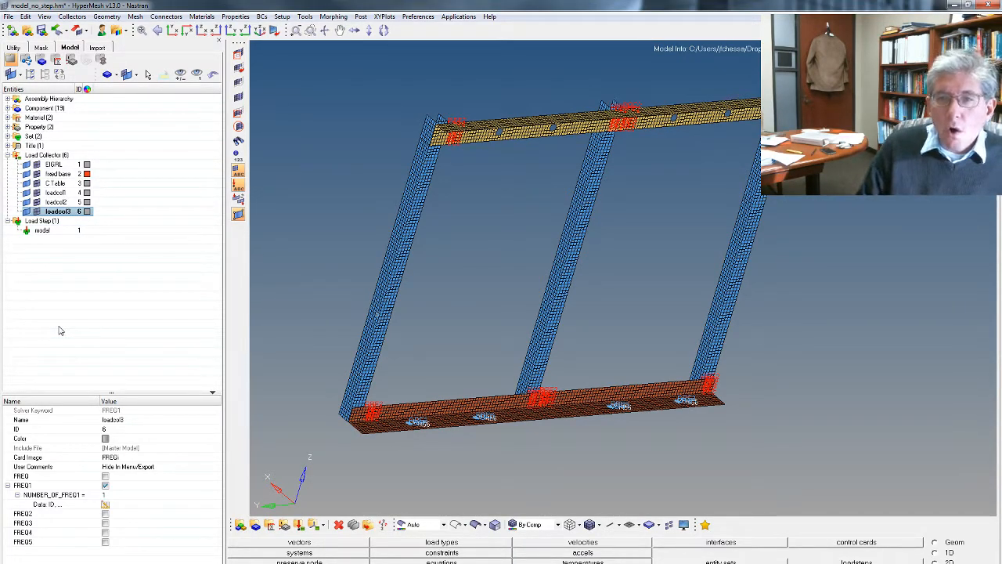
Show the properties of the loadcol1 load collector.
right_click(67, 299)
mouse_move(87, 301)
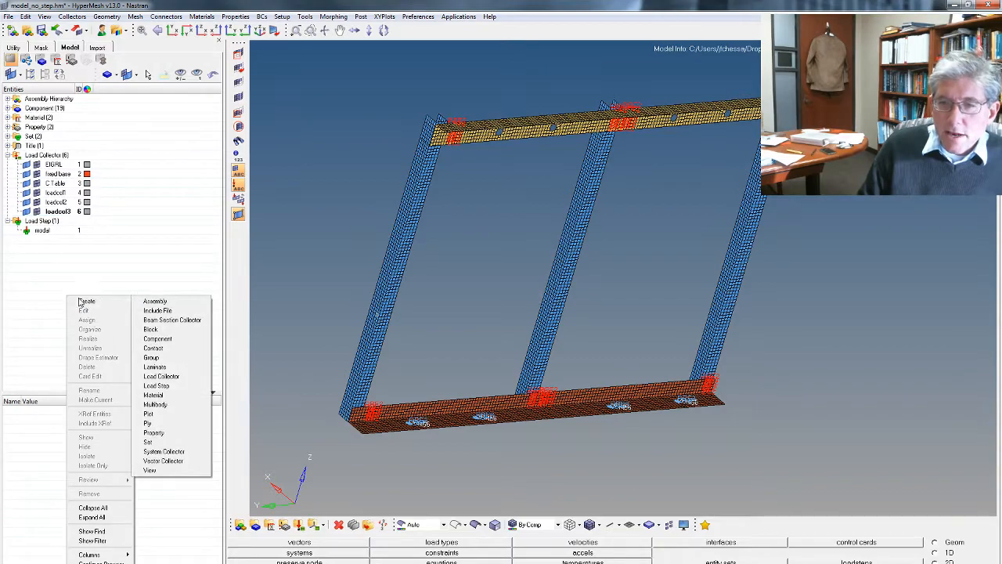
click(58, 194)
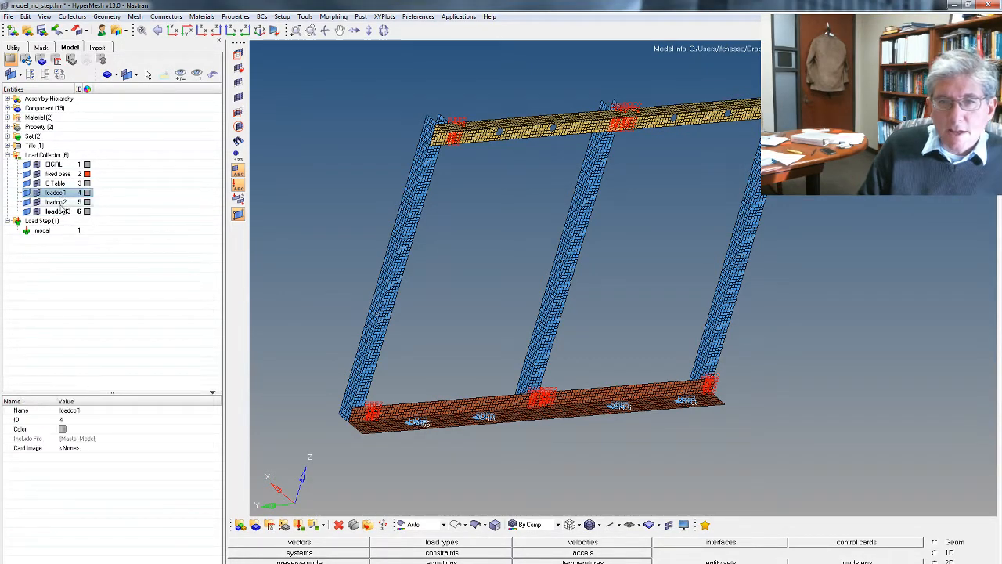